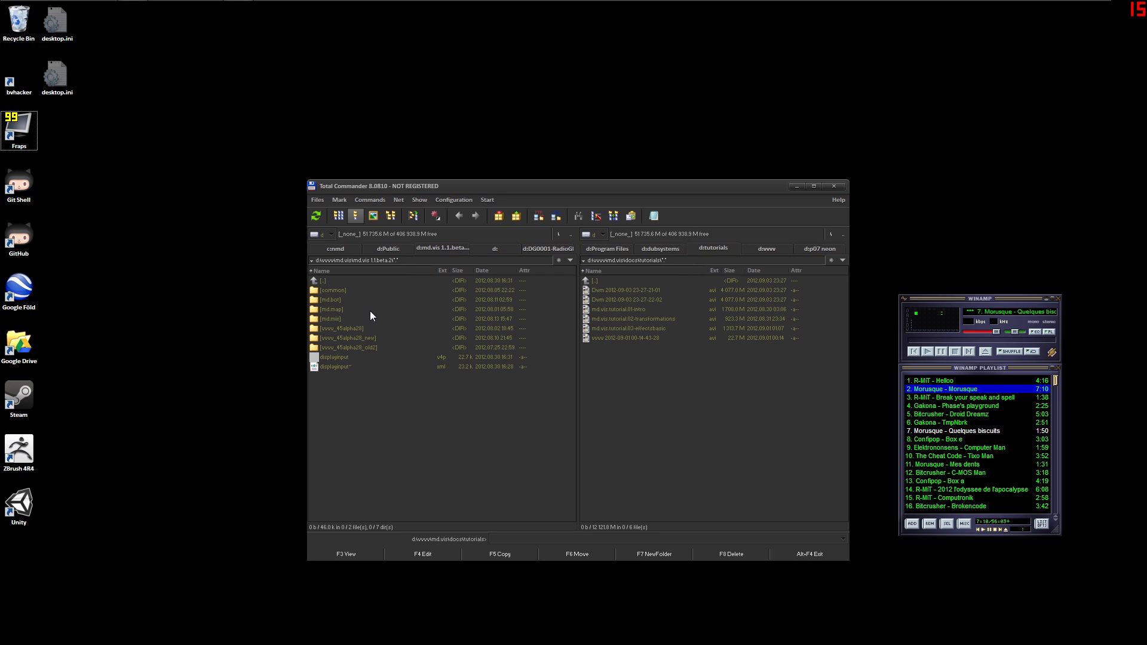
Open the displayinput patch from the md.vis 1.1.beta.2 folder and hide its patch window.
double_click(355, 357)
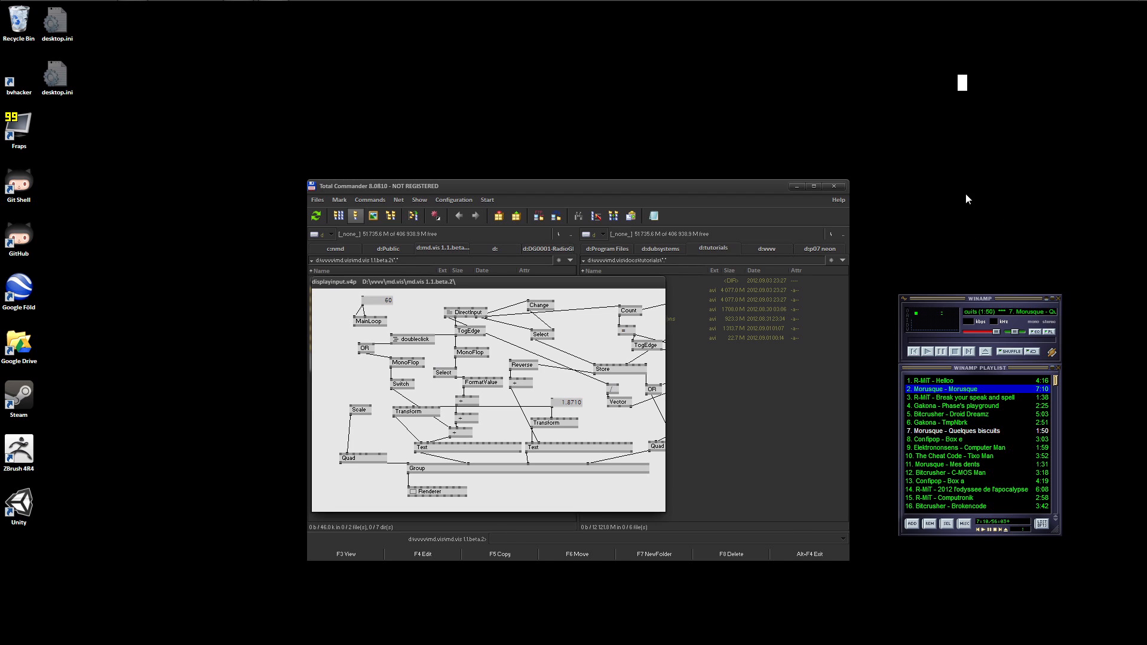
left_click(357, 373)
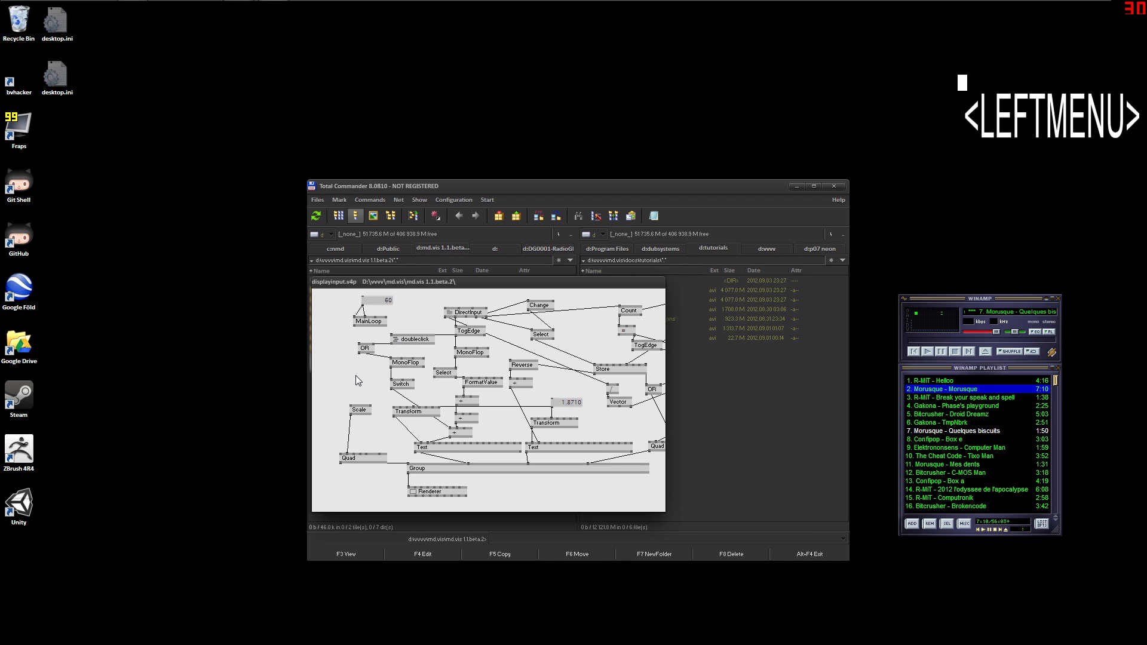
key("alt+3")
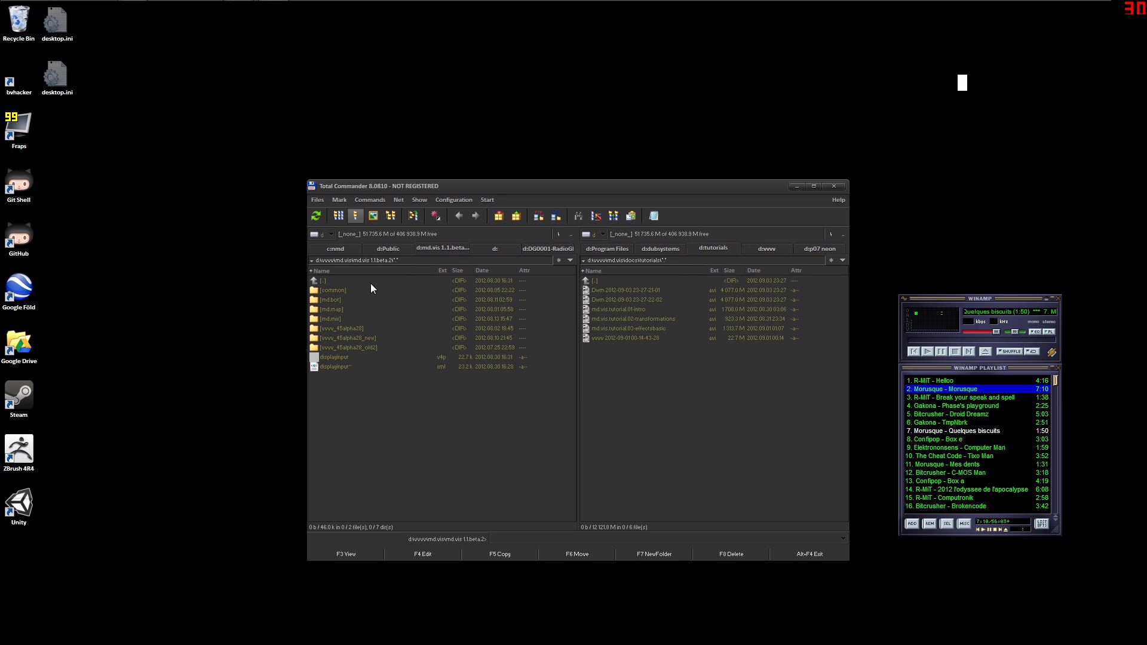
Launch the _ui batch file from the md.mix folder of md.vis 1.1 and dismiss the exception dialog.
double_click(370, 284)
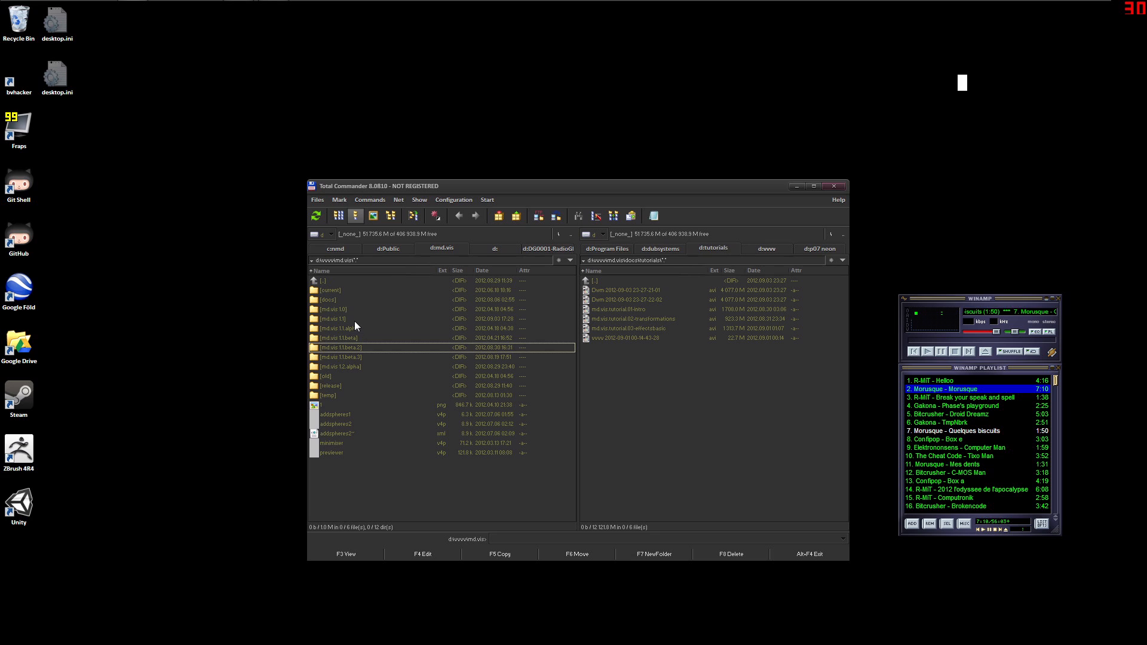
double_click(352, 319)
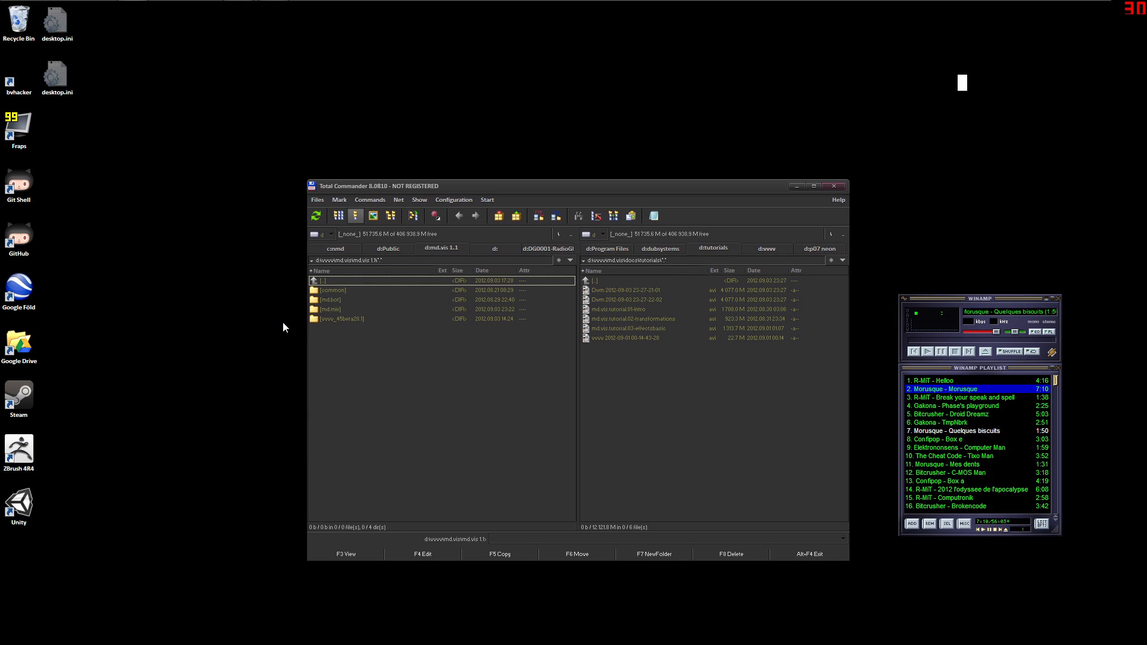
left_click(349, 310)
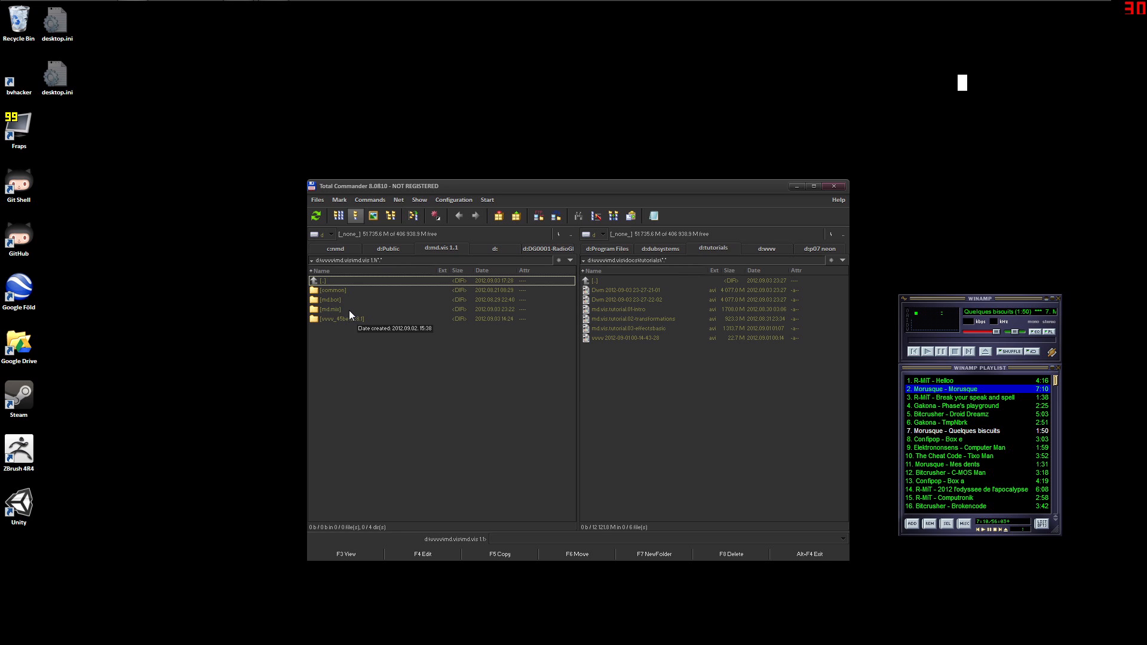
double_click(350, 309)
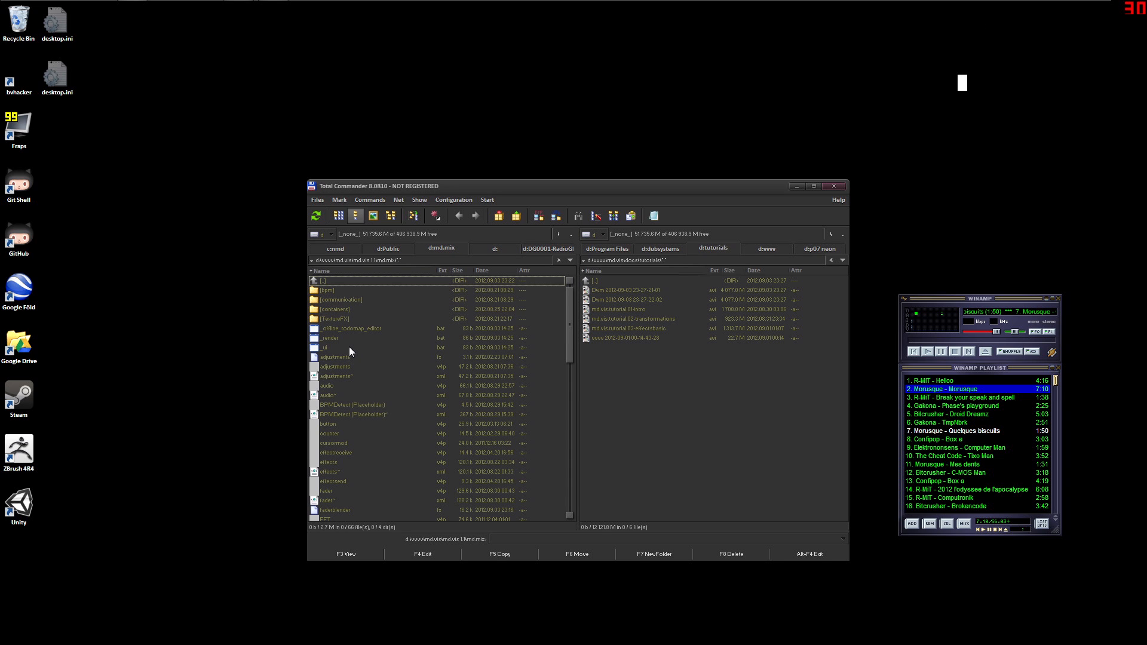
double_click(349, 346)
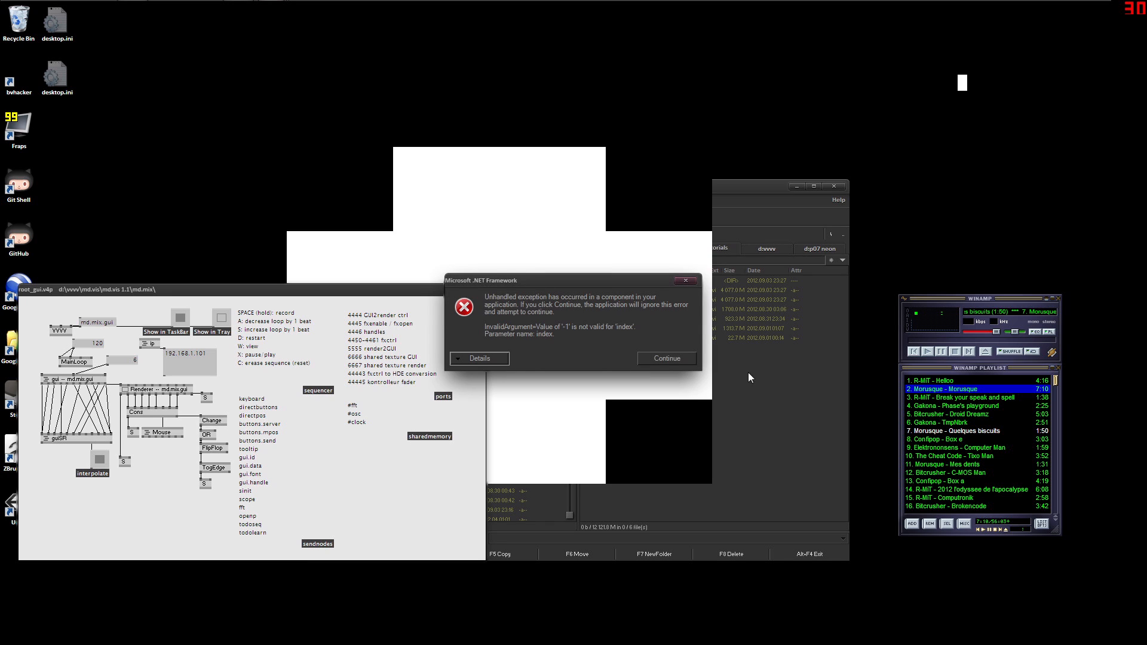
left_click(696, 358)
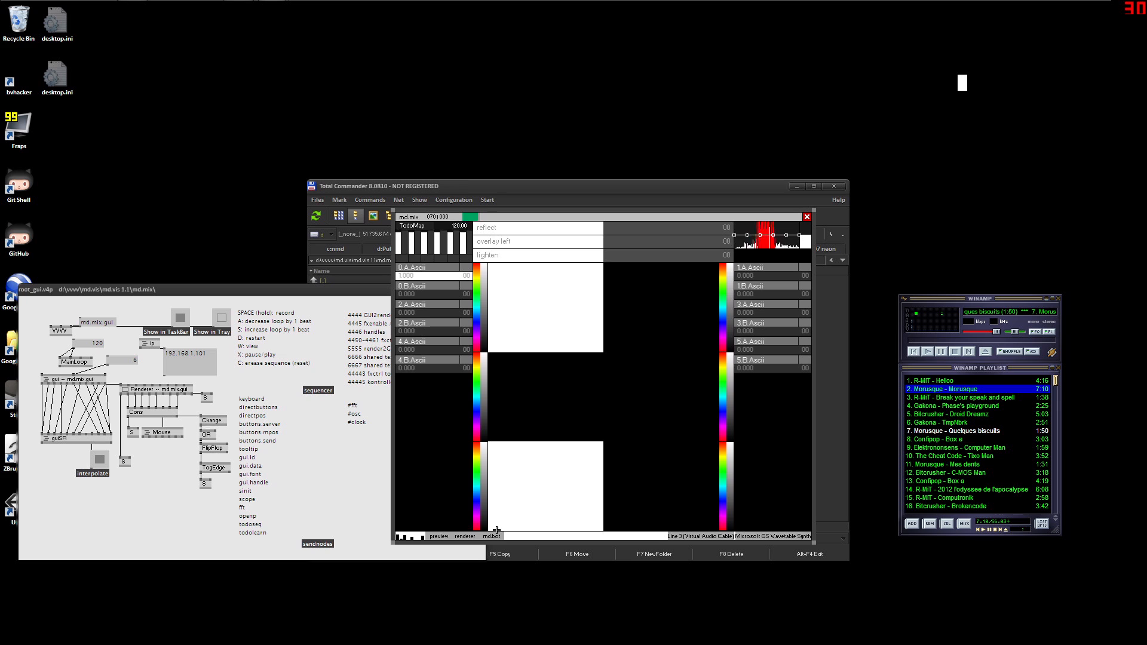
Start the renderer from md.mix and move the Winamp and md.mix windows further apart.
left_click(472, 536)
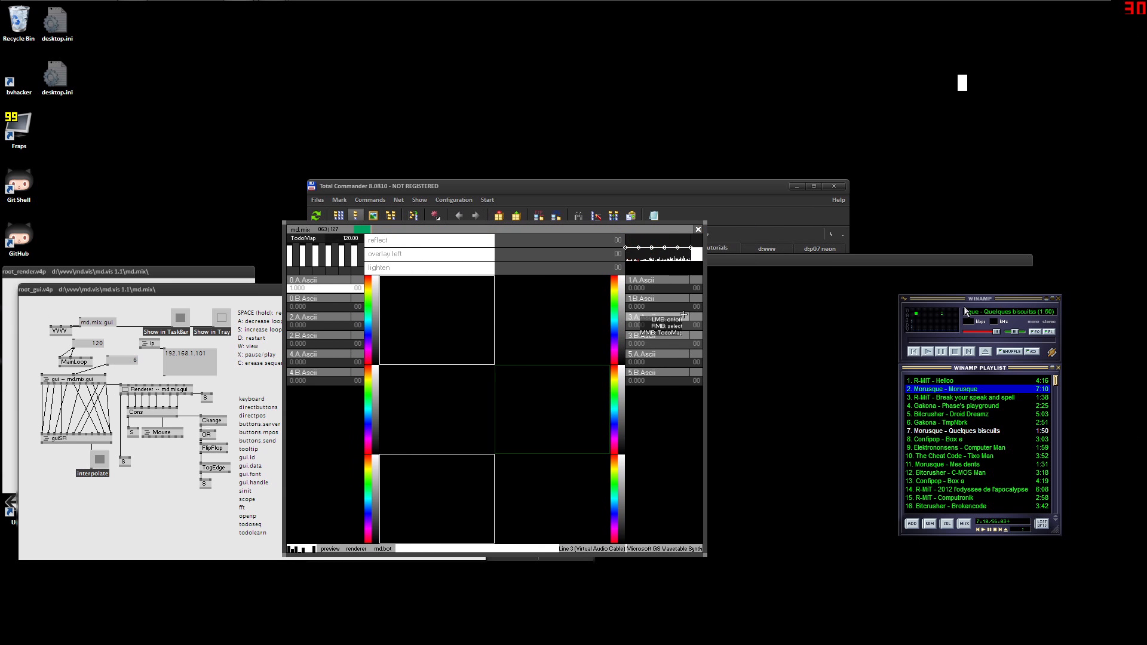
left_click_drag(965, 310, 1009, 329)
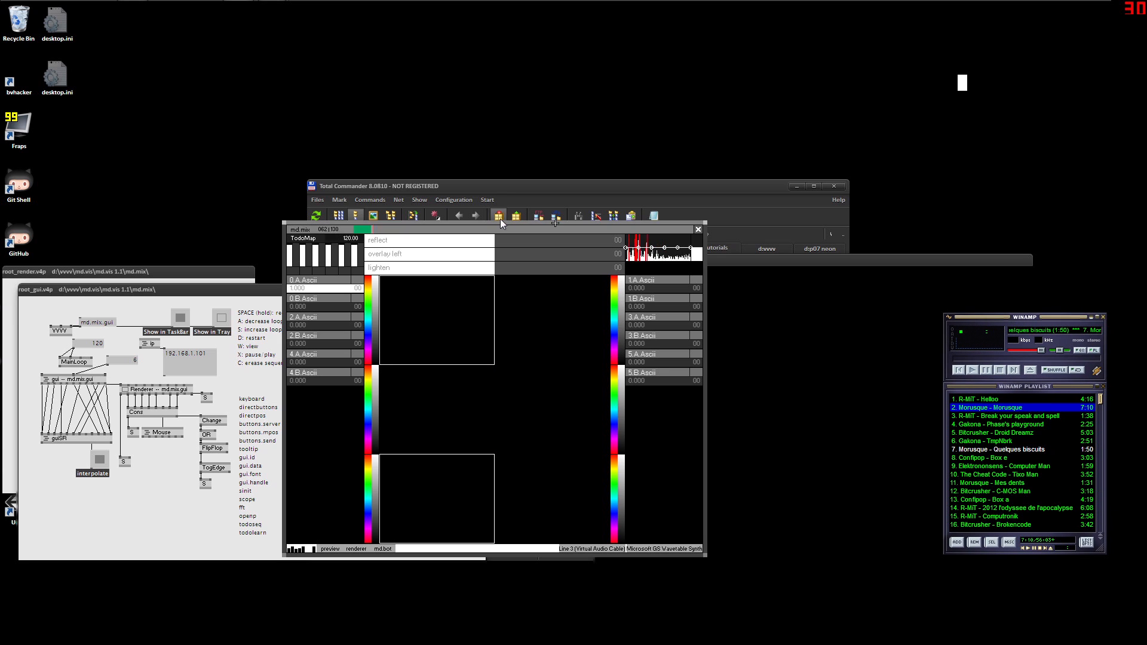
left_click_drag(500, 224, 469, 234)
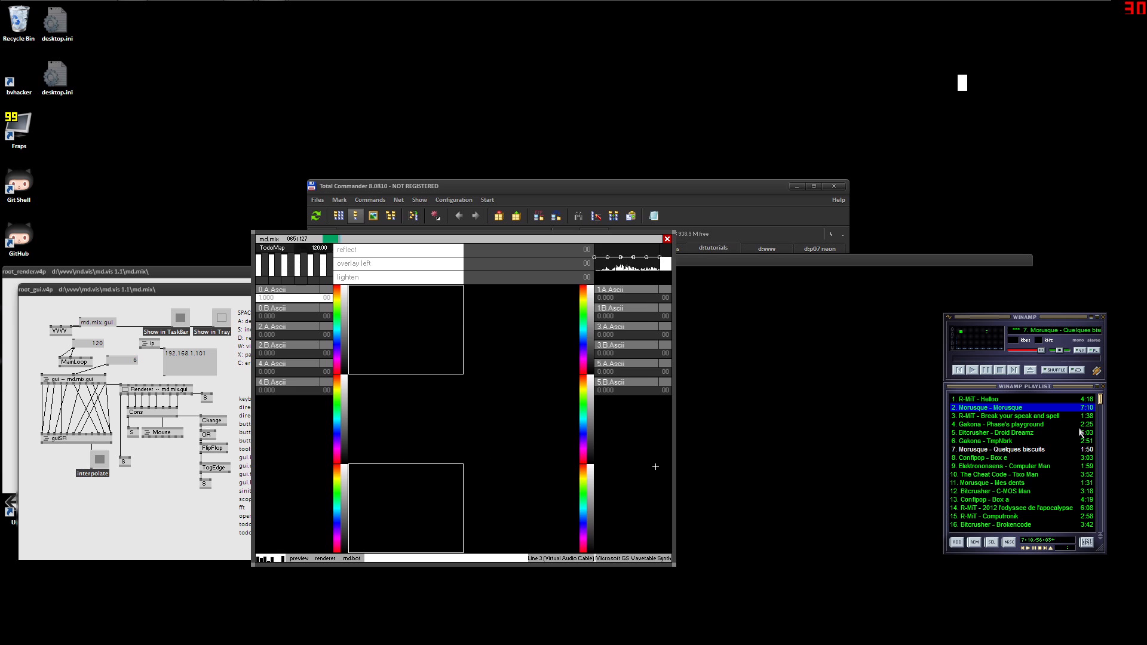
Play the track "Break your speak and spell" from the Winamp playlist.
double_click(1038, 454)
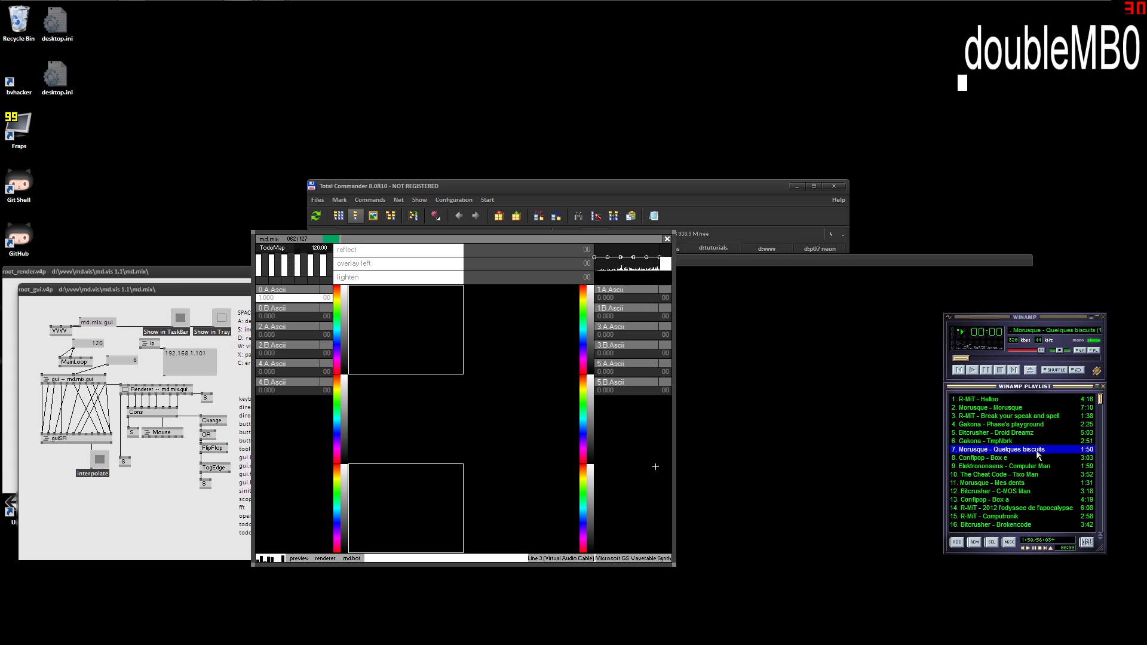
double_click(1019, 417)
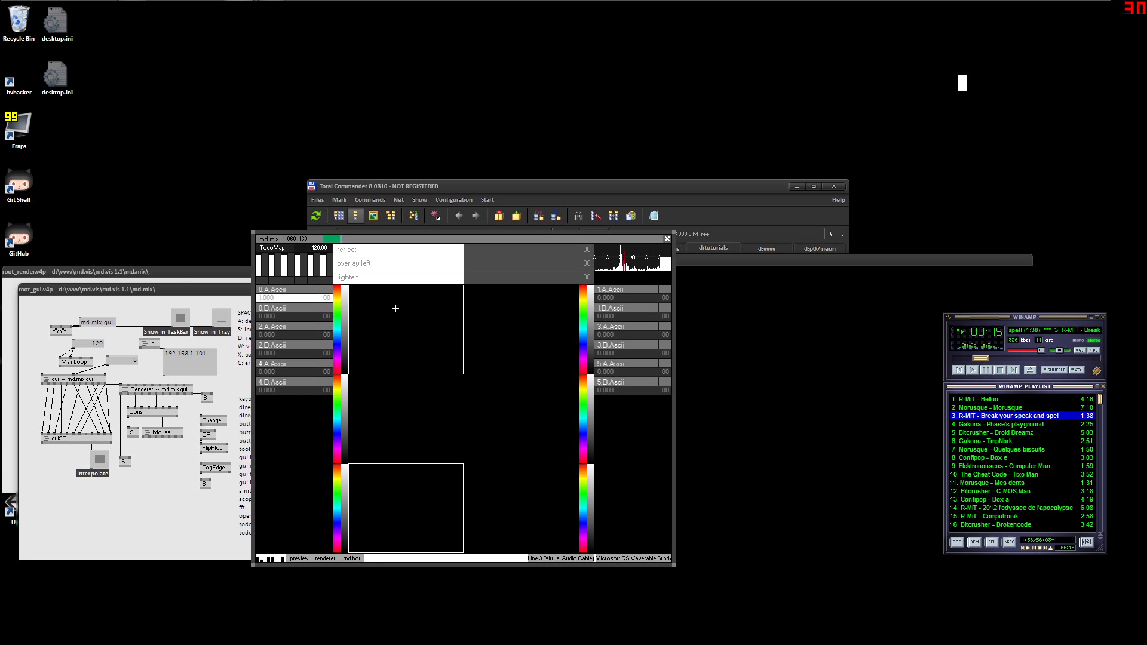
Launch XMPlay and play its Stereo Mix input so that AVS visualizes the music.
key("Caps_Lock")
type("o")
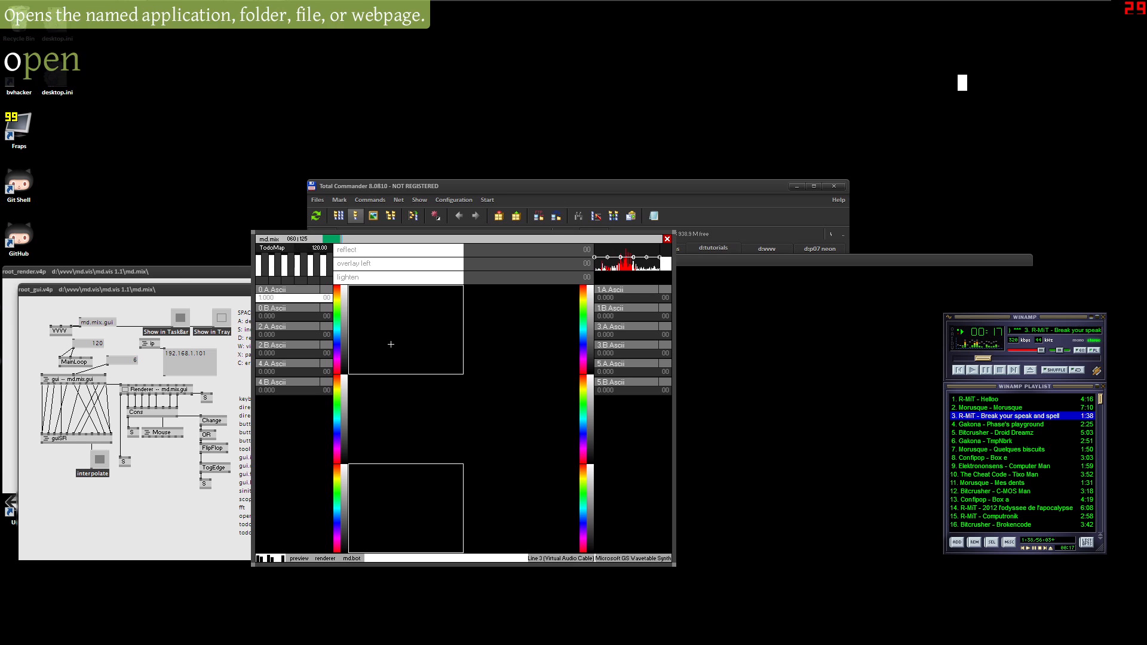
type("xm")
key("Return")
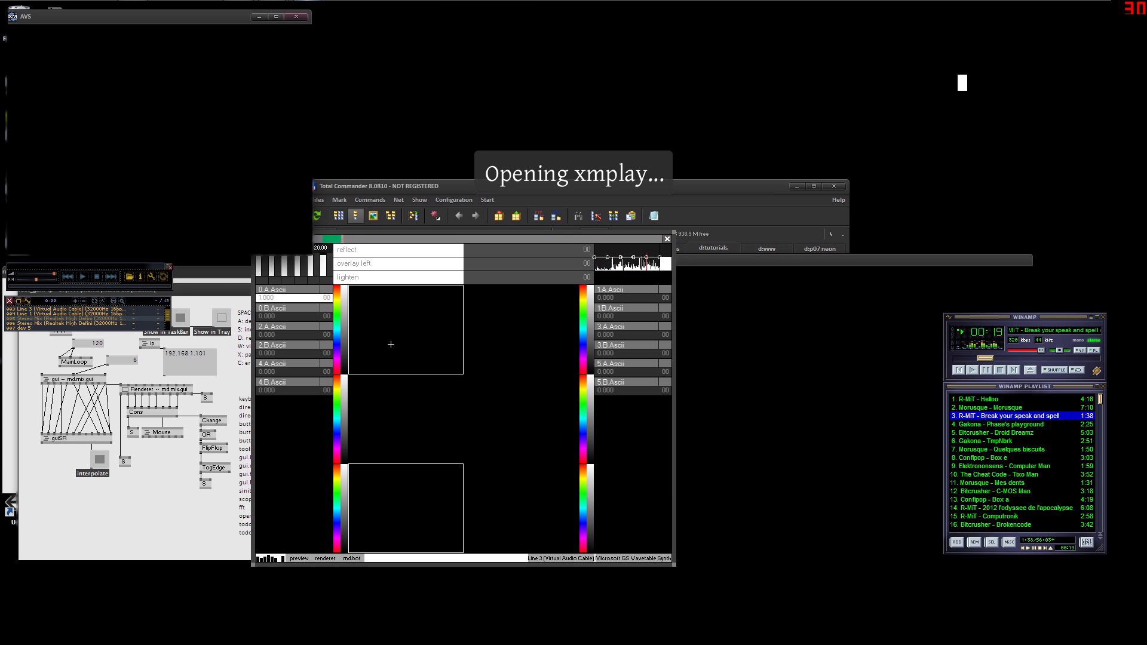
double_click(58, 316)
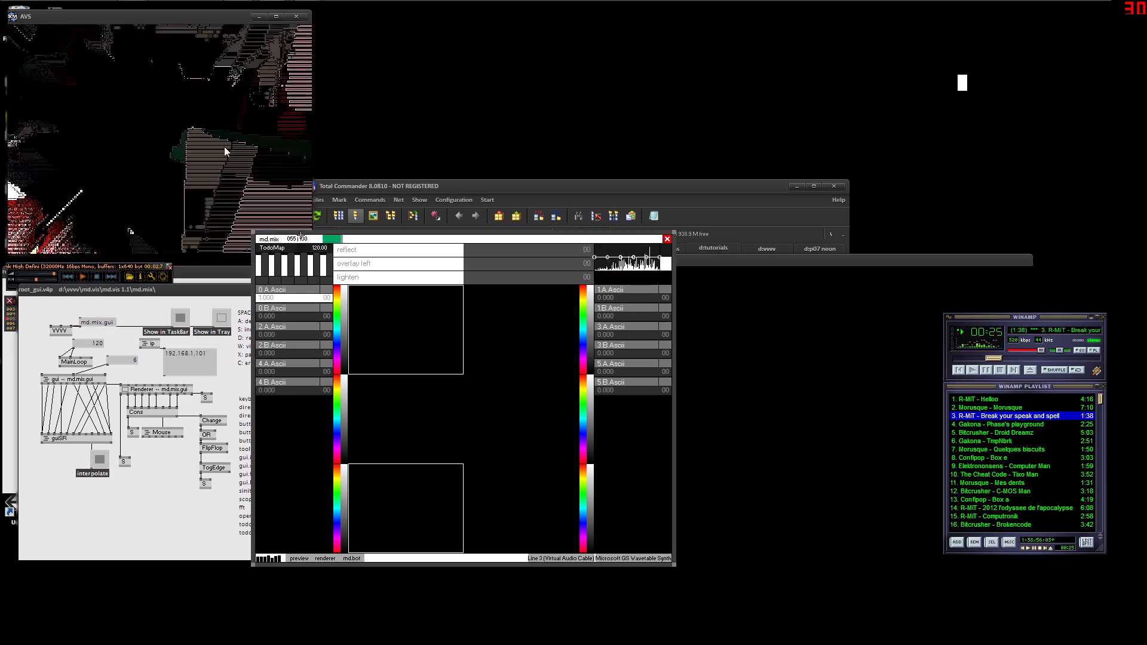
Capture the AVS window as the md.mix video source and mirror the first right-hand preview horizontally.
left_click(376, 319)
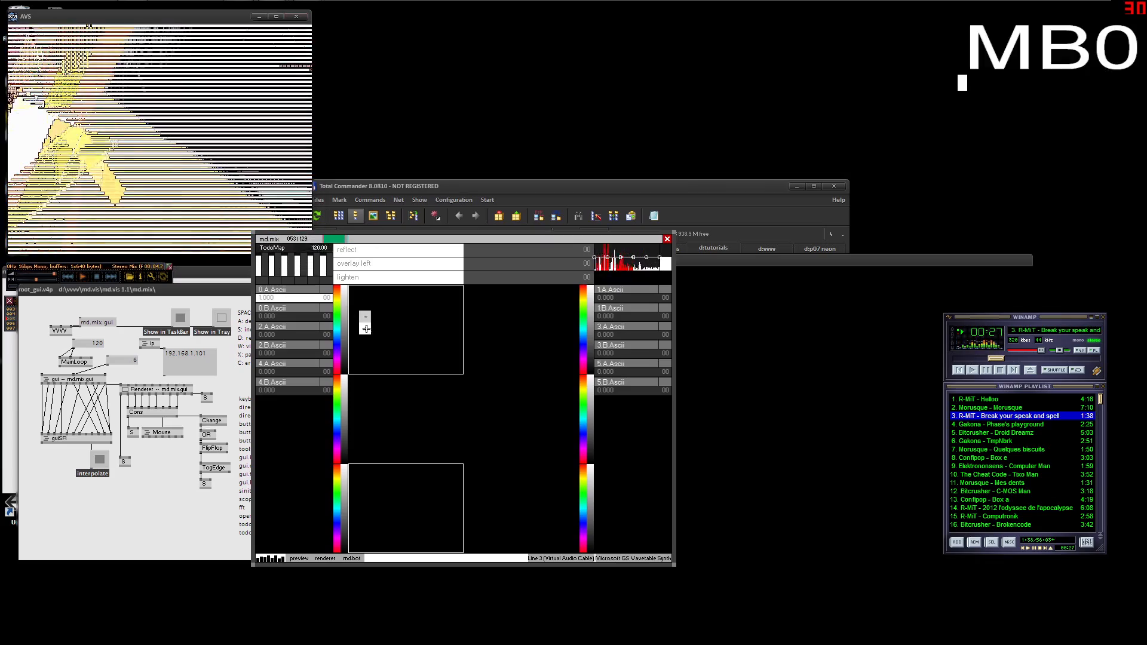
double_click(399, 317)
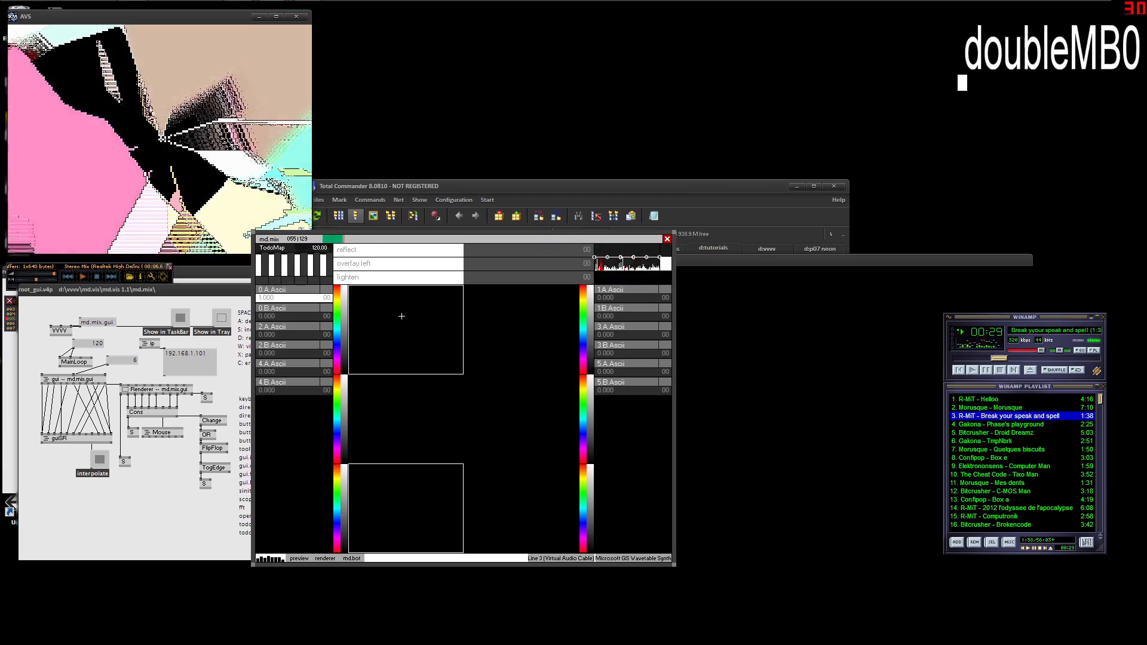
left_click(271, 214)
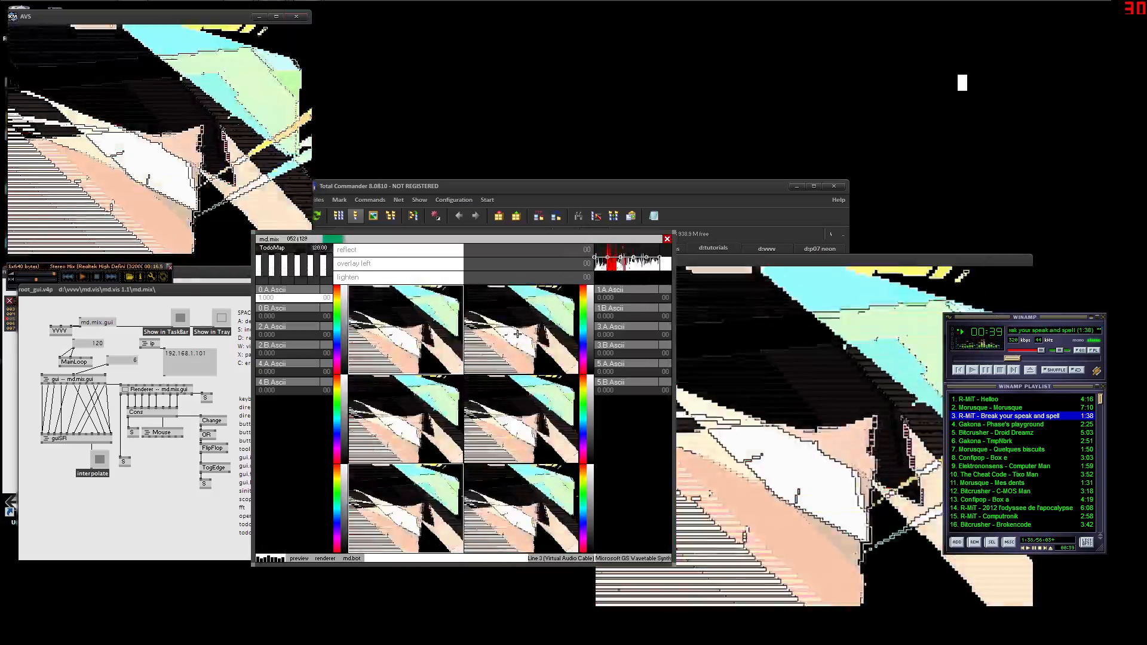
left_click(517, 334, "ctrl")
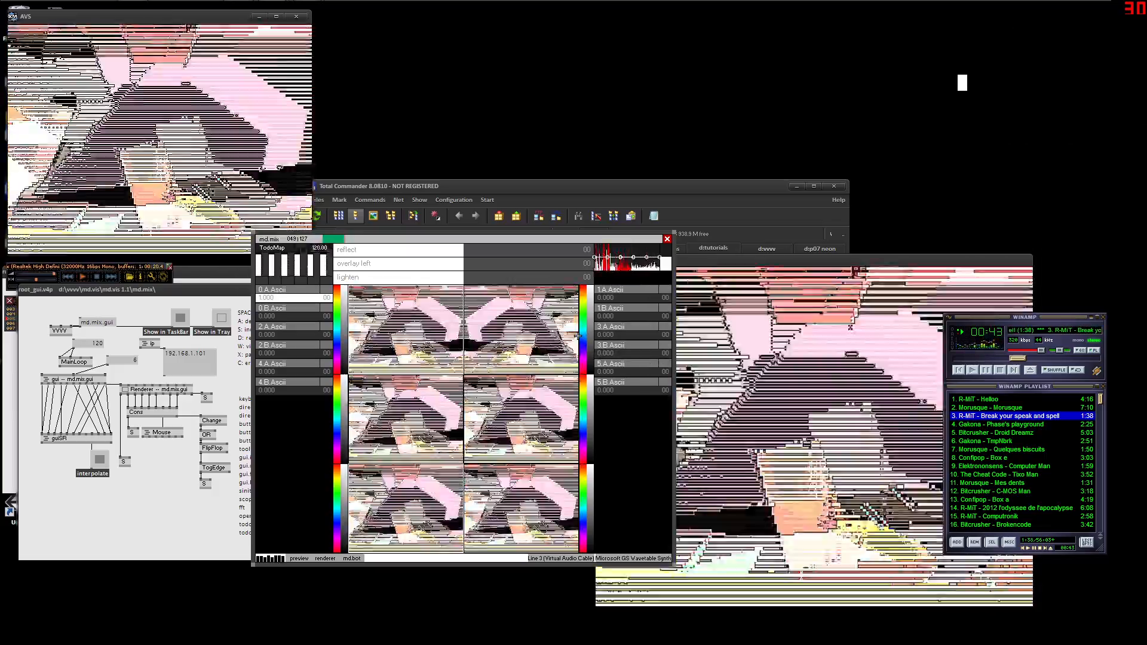
left_click(562, 336, "ctrl")
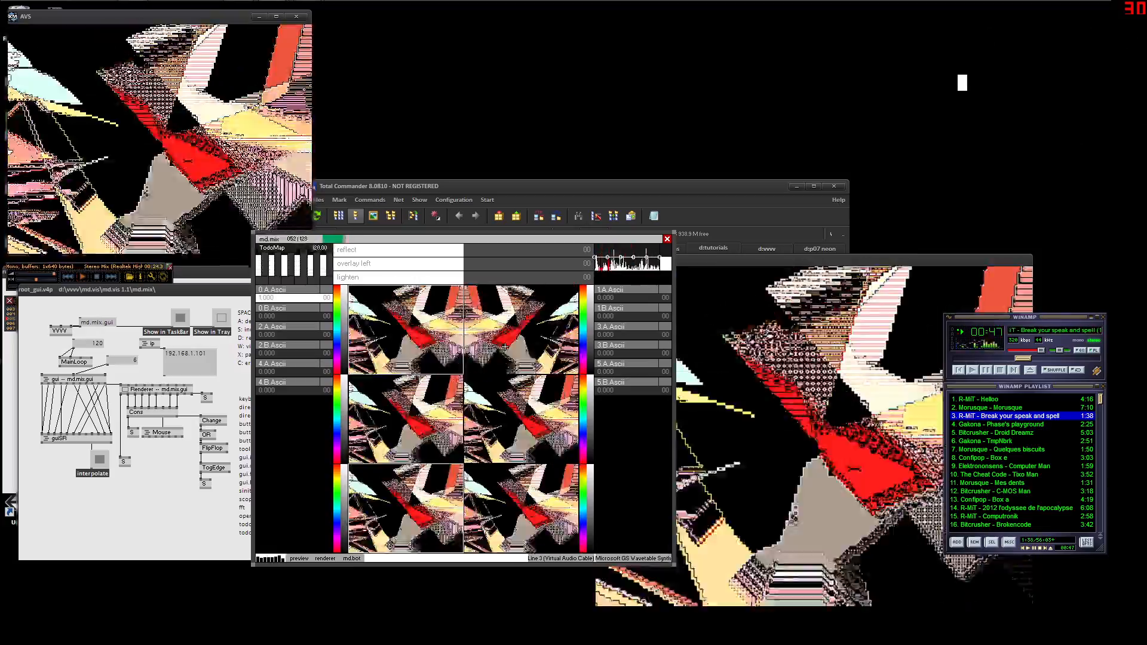
Launch a second XMPlay instance and move its AVS window beside the first AVS window.
key("alt+space")
type("xm")
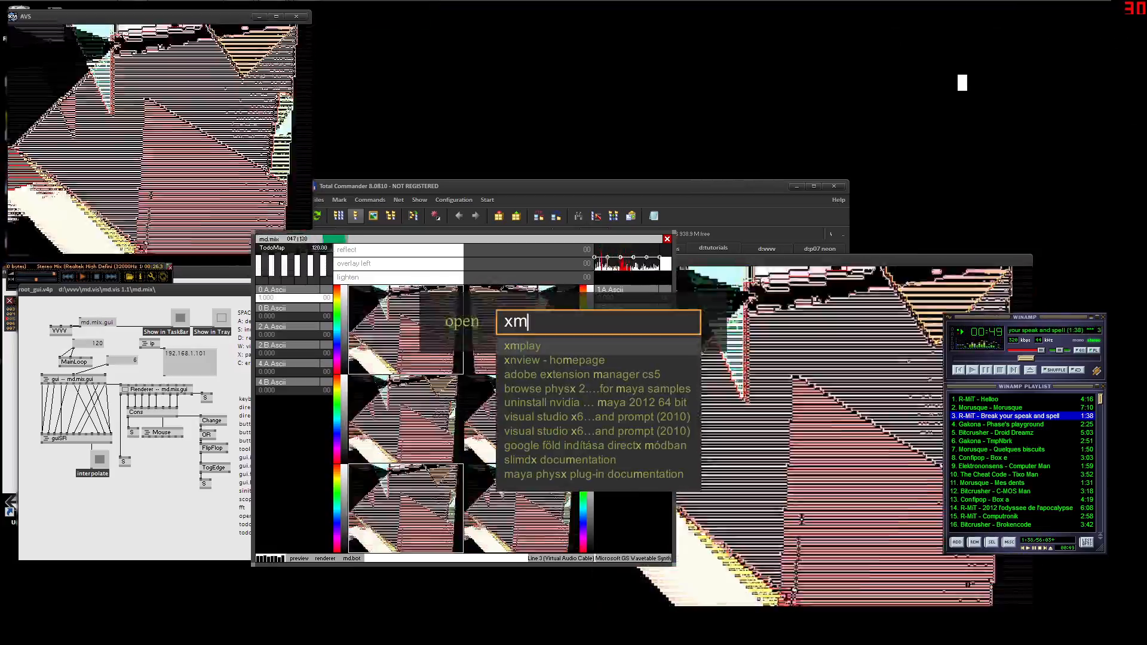
key("Return")
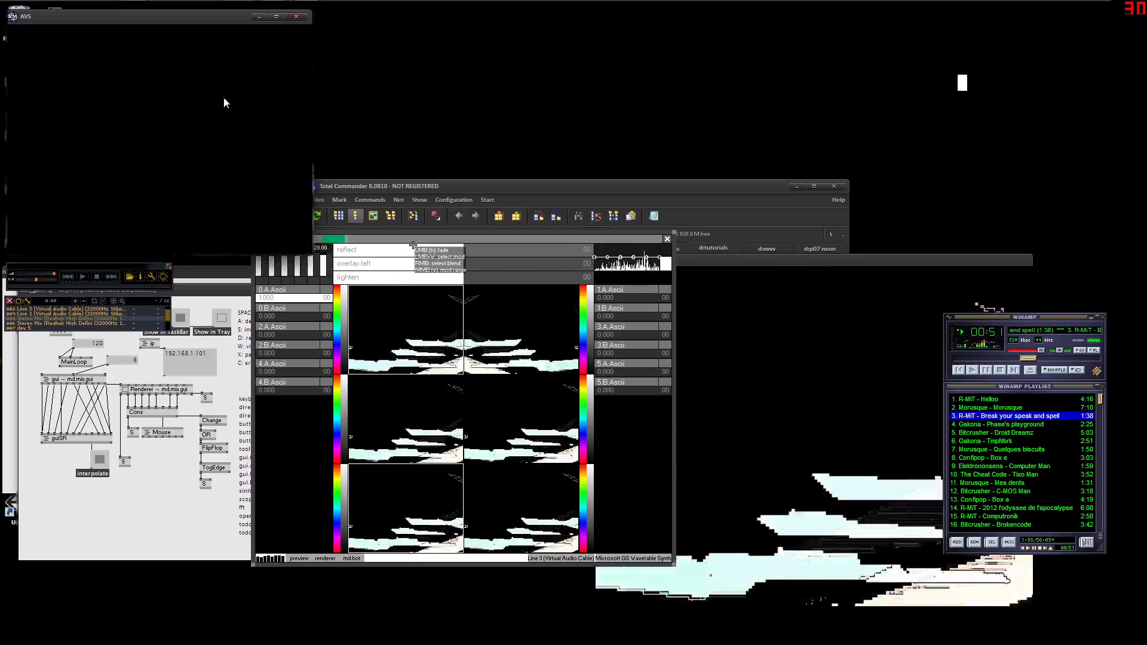
left_click_drag(205, 24, 512, 27)
Load the glass palace preset from Total Commander's neon preset folder into the second AVS window.
left_click(737, 187)
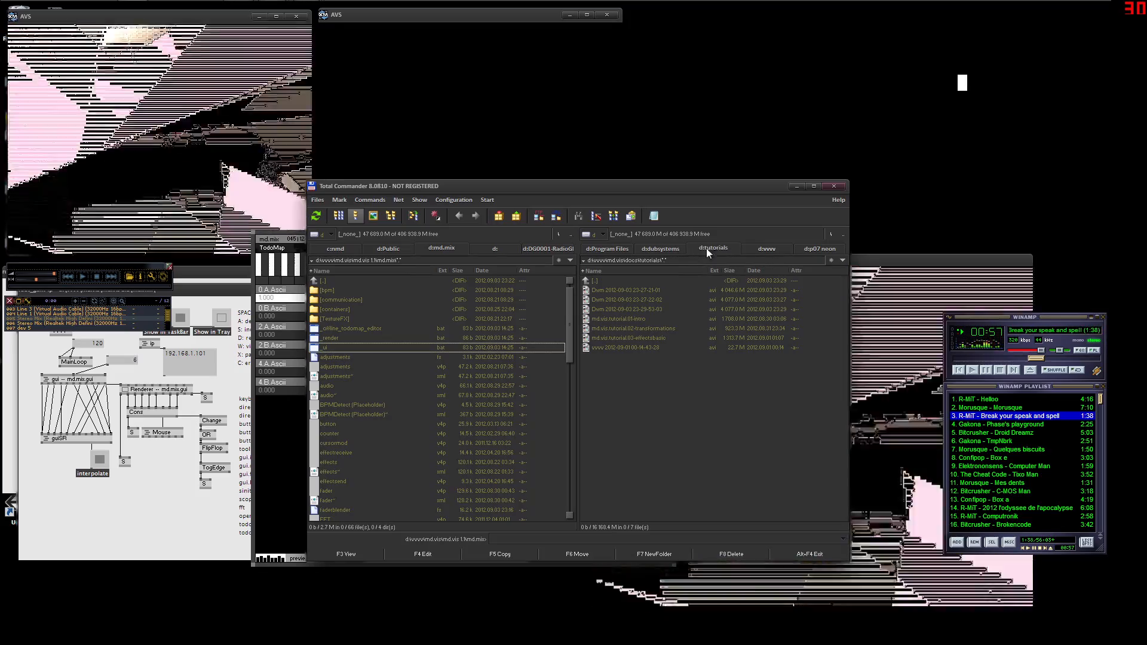
key("ctrl+Tab")
key("ctrl+Tab")
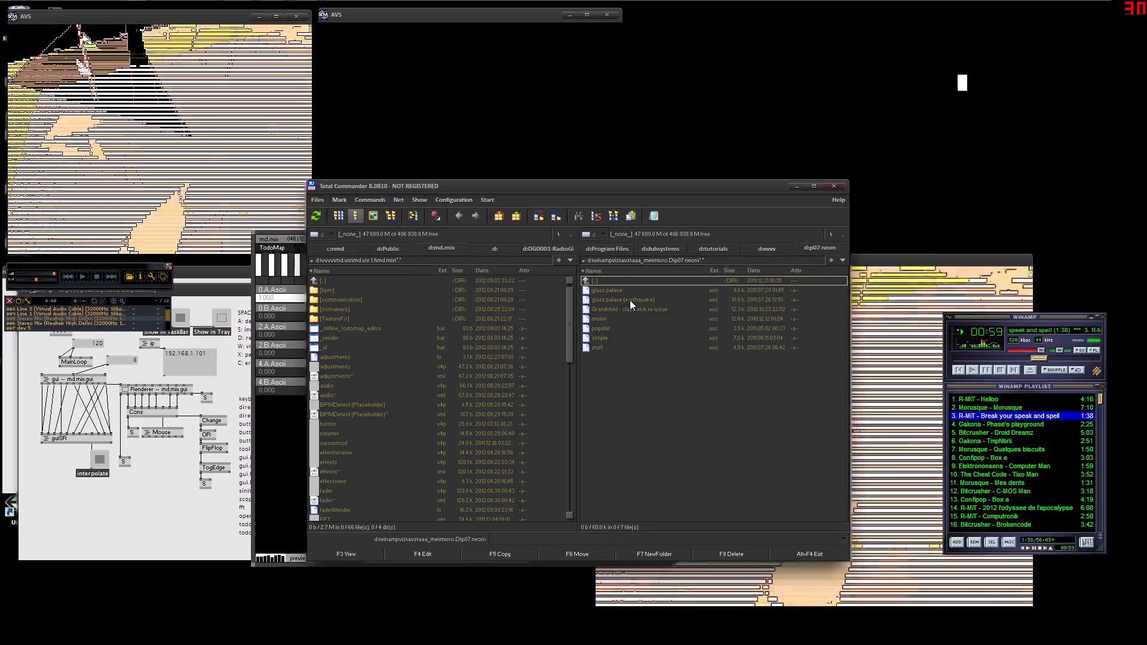
left_click_drag(626, 290, 498, 134)
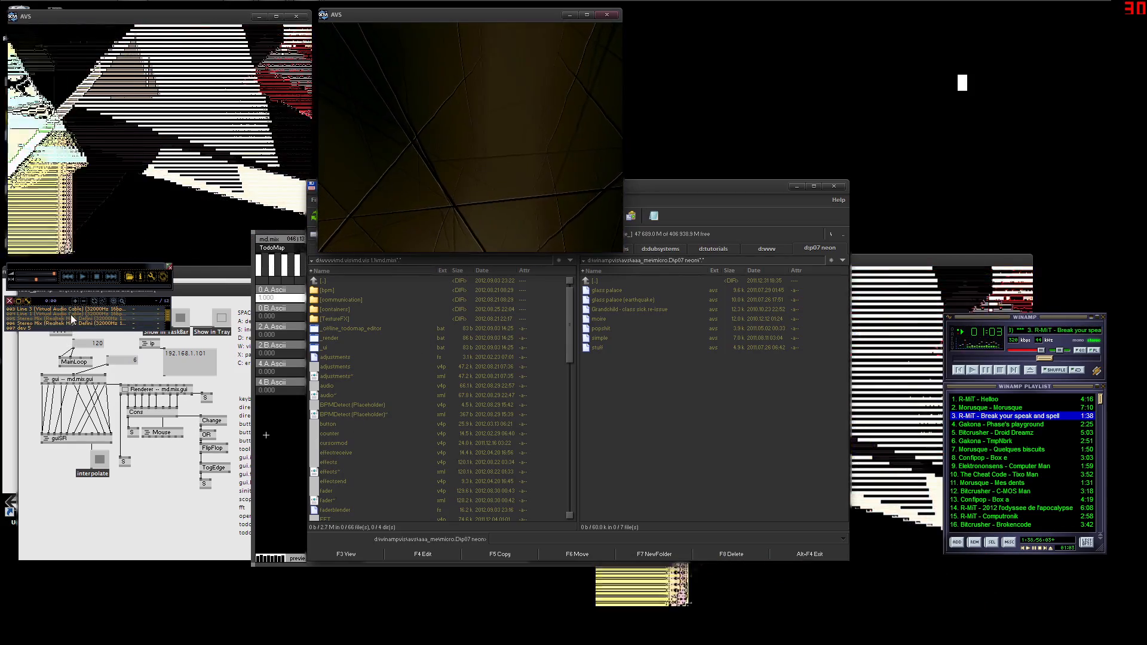
Bring the md.mix window to the front and move it below the AVS windows.
left_click(265, 435)
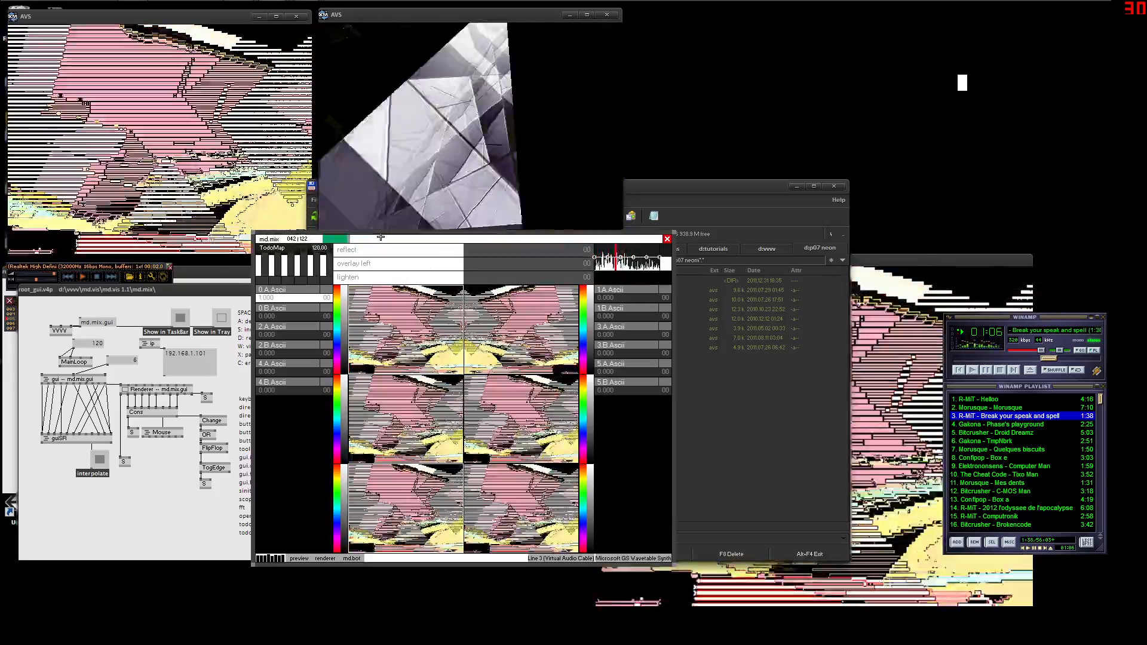
left_click_drag(380, 237, 412, 253)
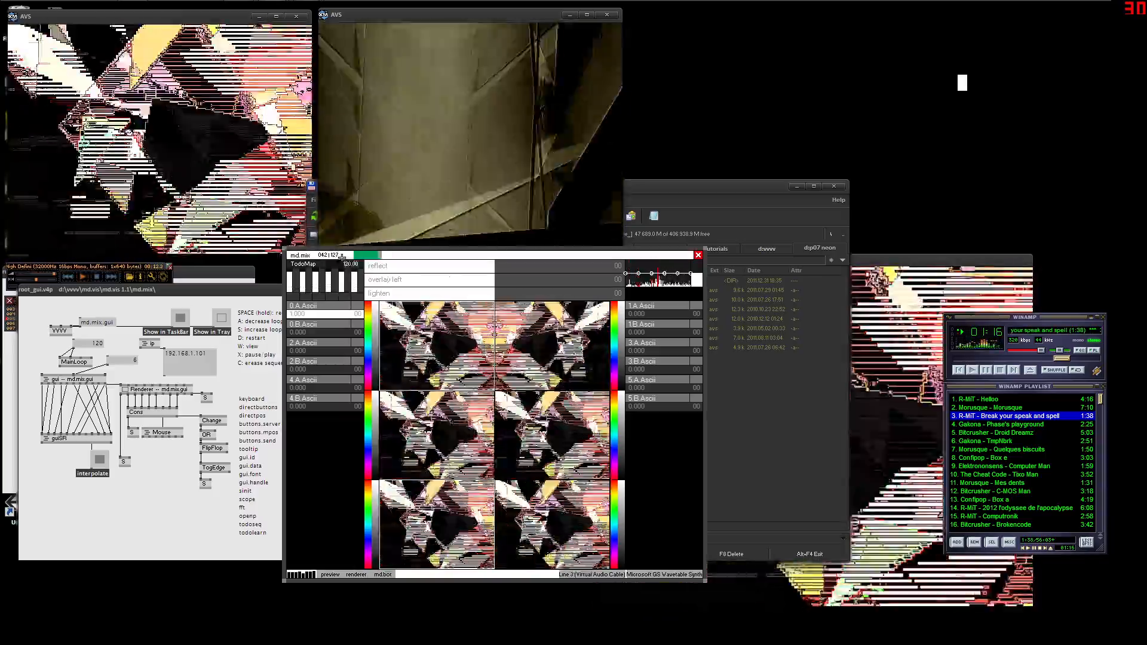
left_click_drag(338, 255, 343, 266)
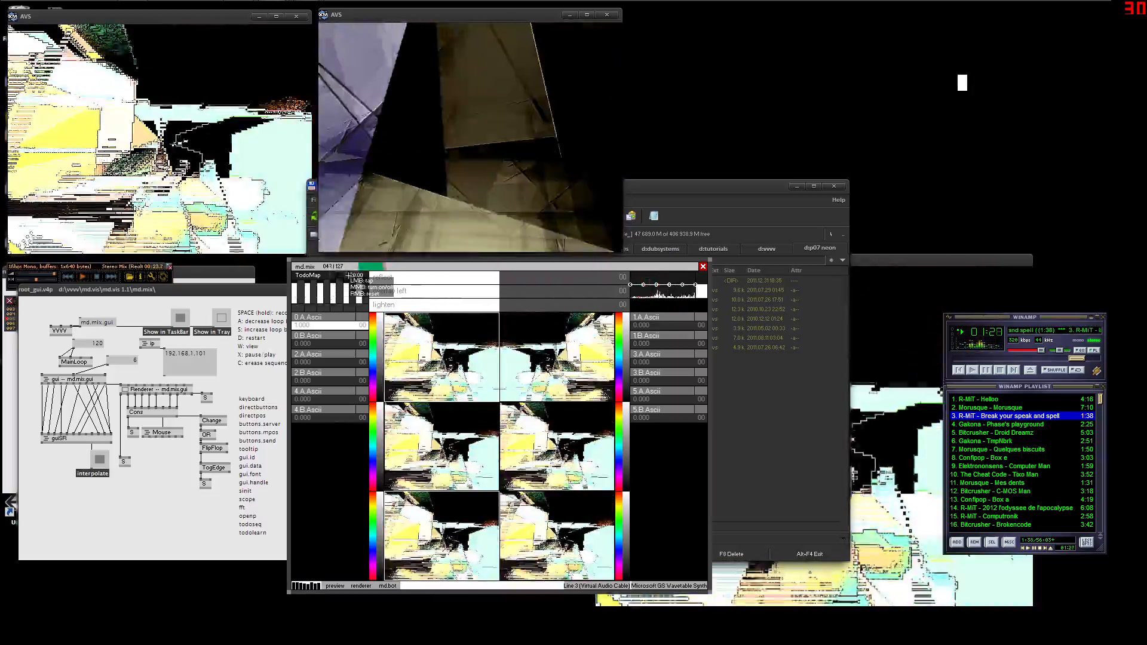
Tap the md.mix tempo to about 95 BPM and move its window clear of the file manager's preset list.
left_click(349, 276)
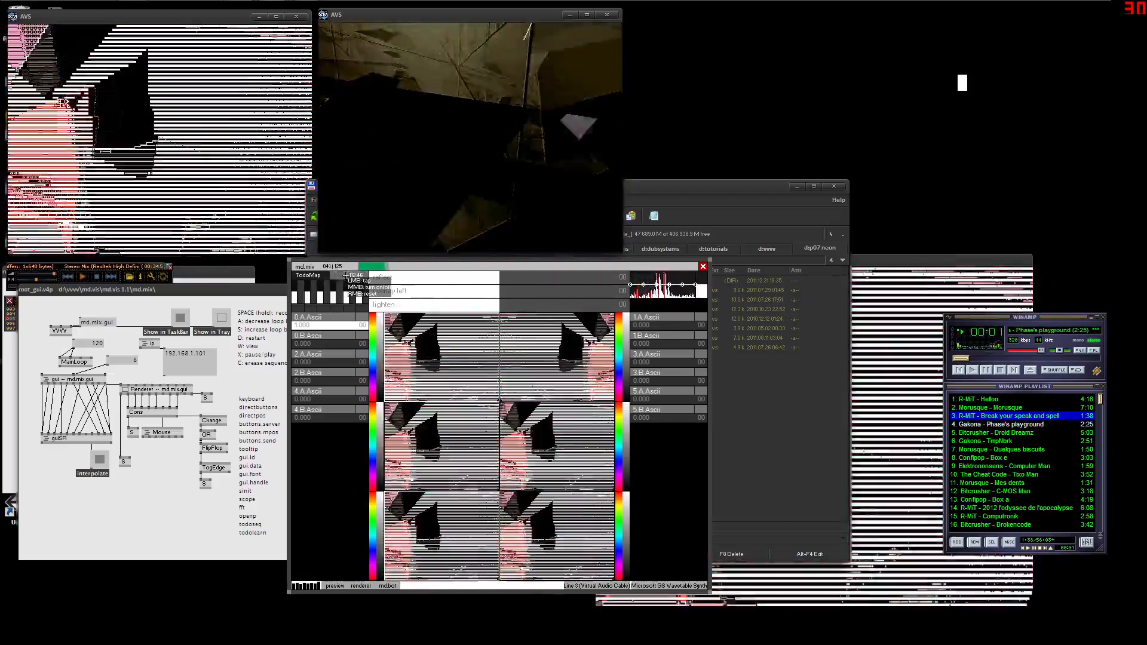
mouse_move(360, 302)
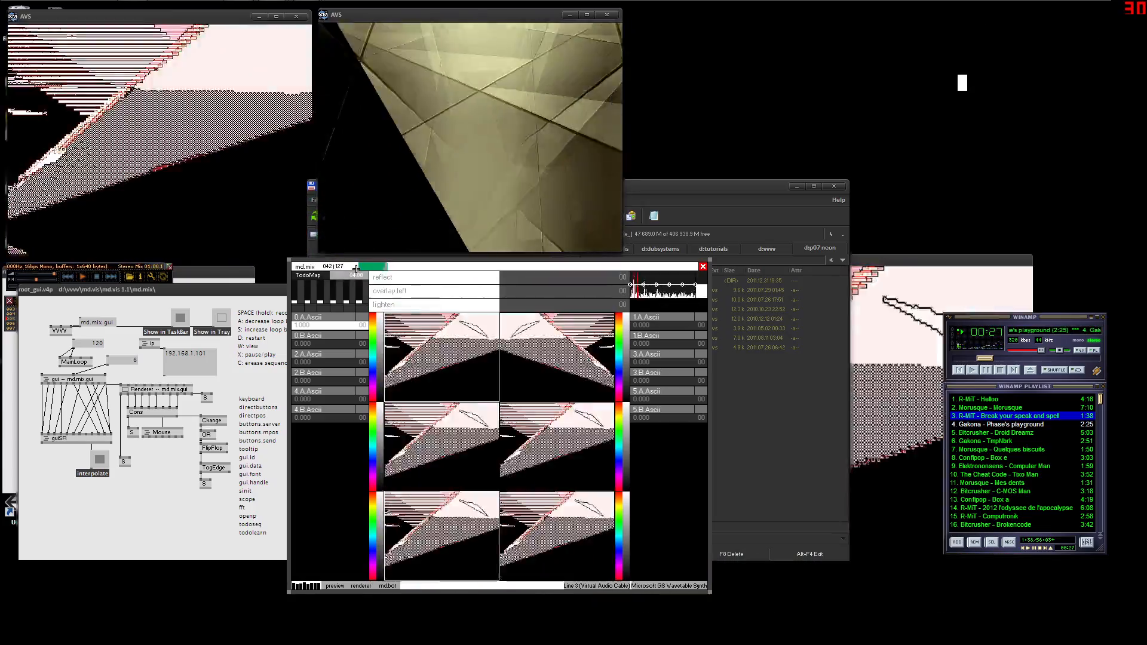
left_click_drag(356, 269, 420, 258)
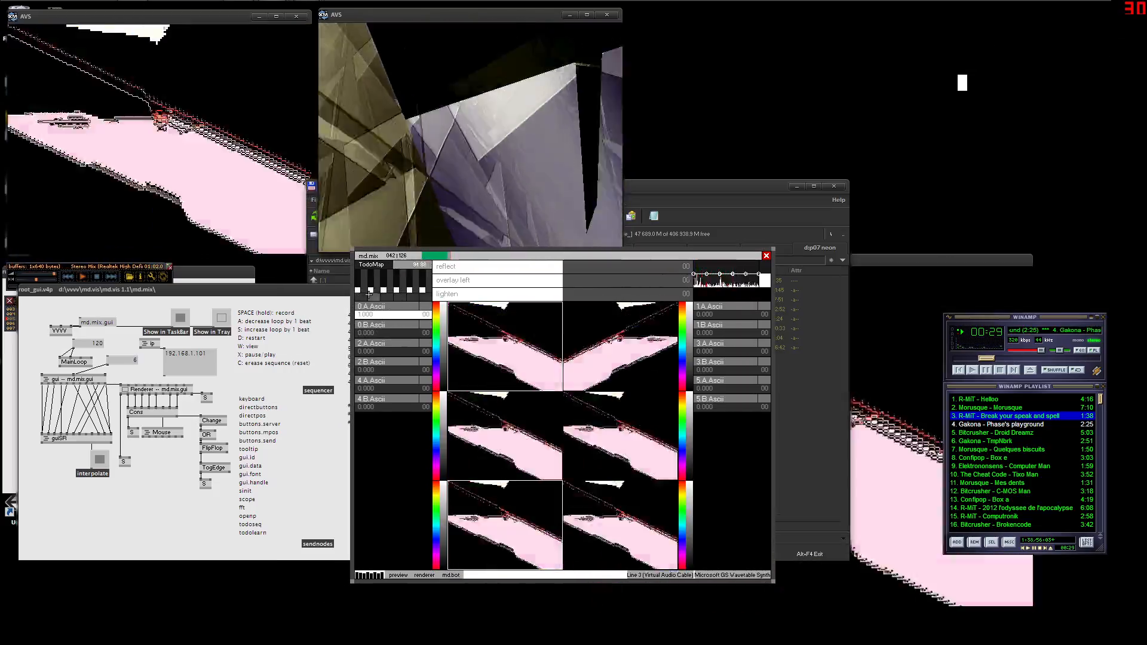
left_click_drag(459, 253, 272, 281)
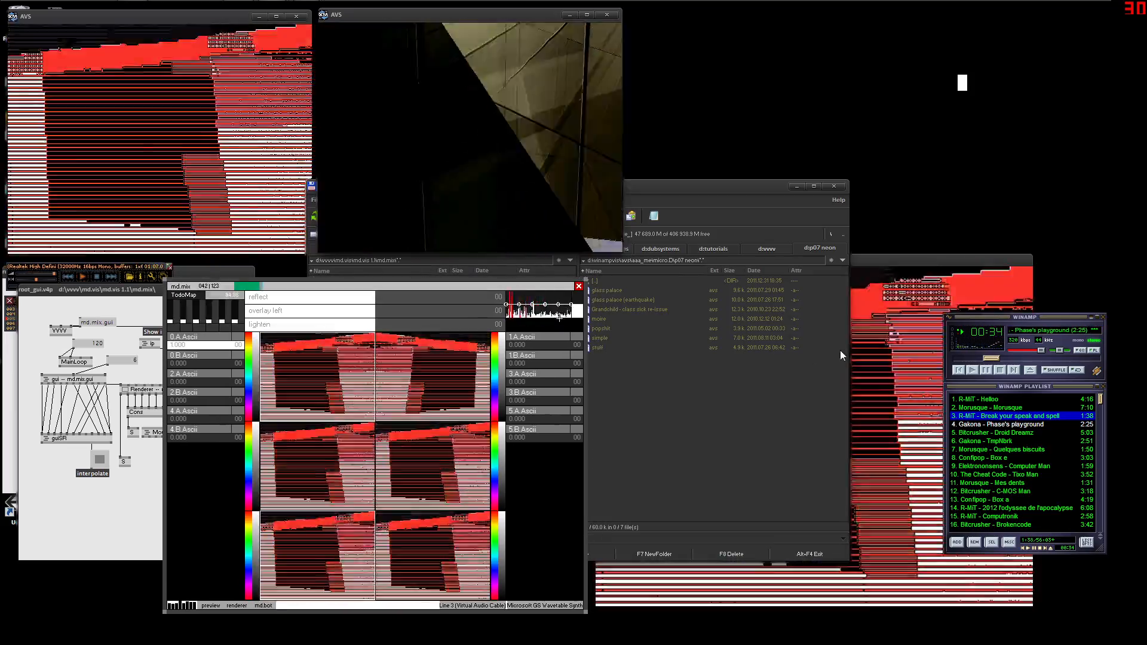
Bring the file manager forward, and put the DirectX Renderer and md.mix windows back in front of it.
left_click(841, 348)
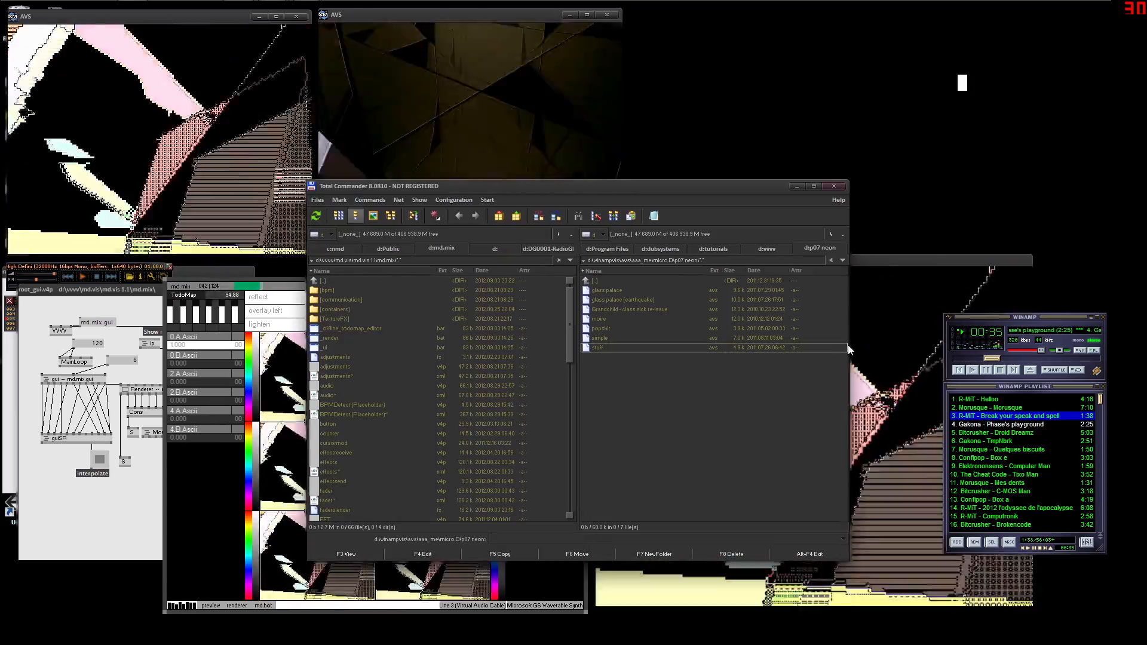
key("alt+Tab")
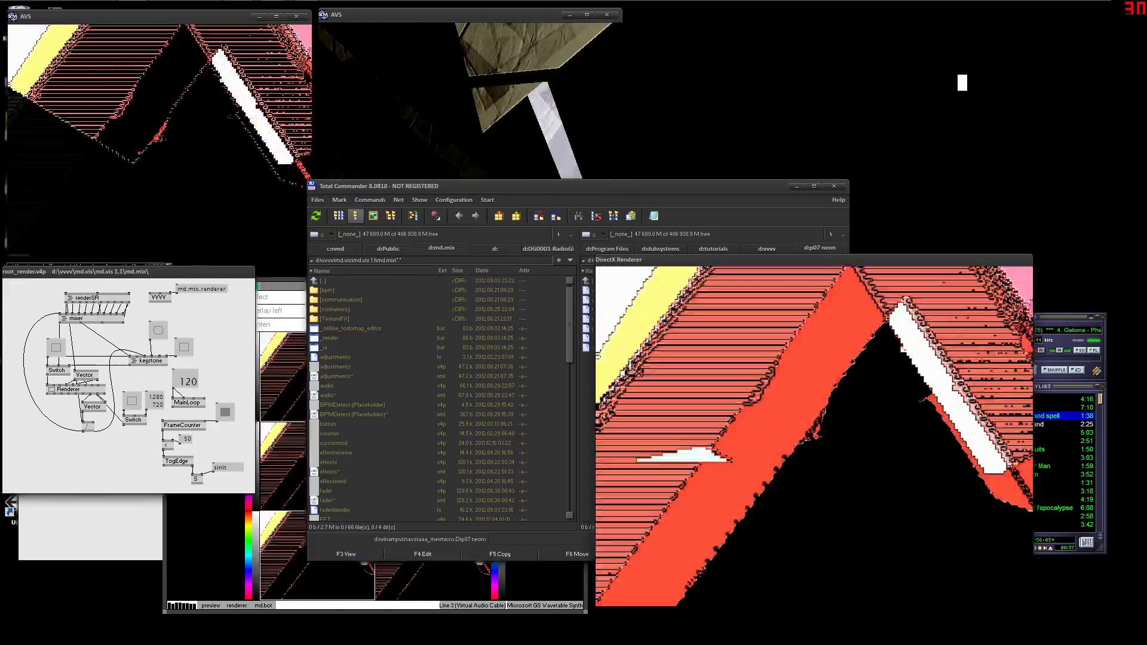
key("alt+Tab")
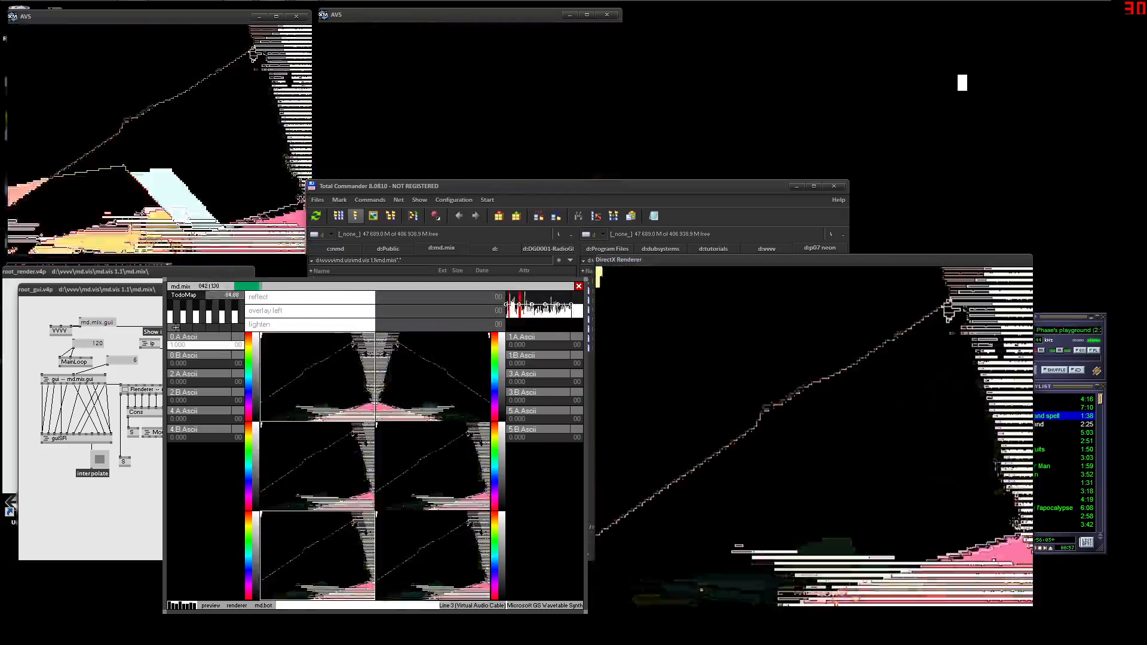
Try the SawUp, SawDown and Sine waveforms on the first LFO in md.mix.
right_click(175, 316)
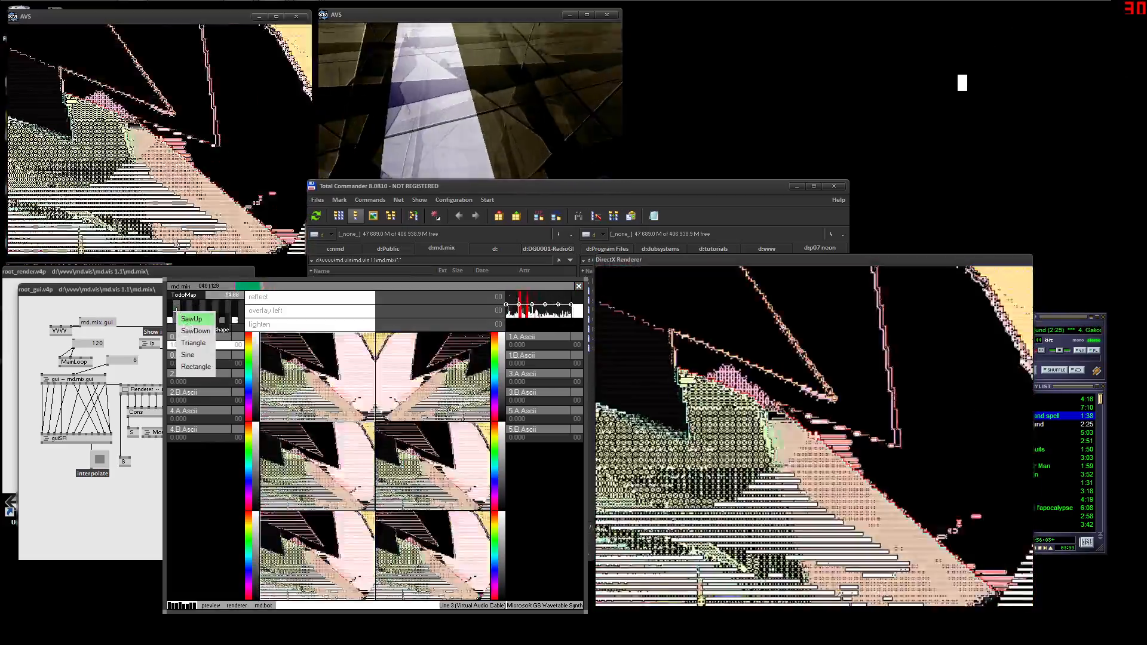
left_click(188, 318)
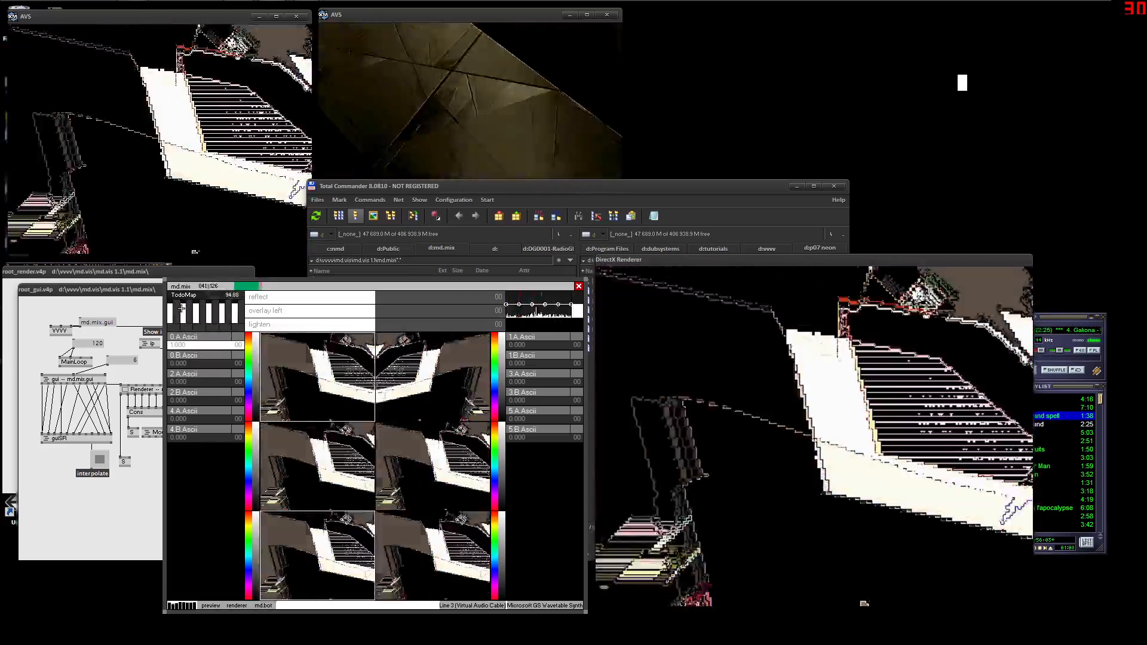
right_click(176, 312)
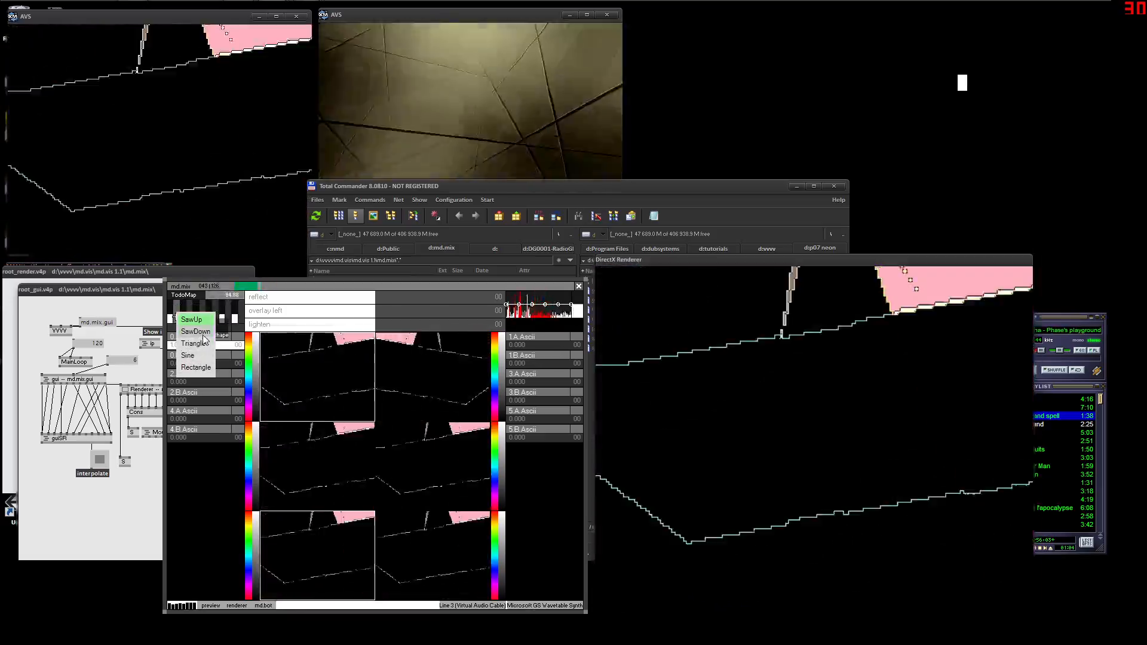
left_click(201, 333)
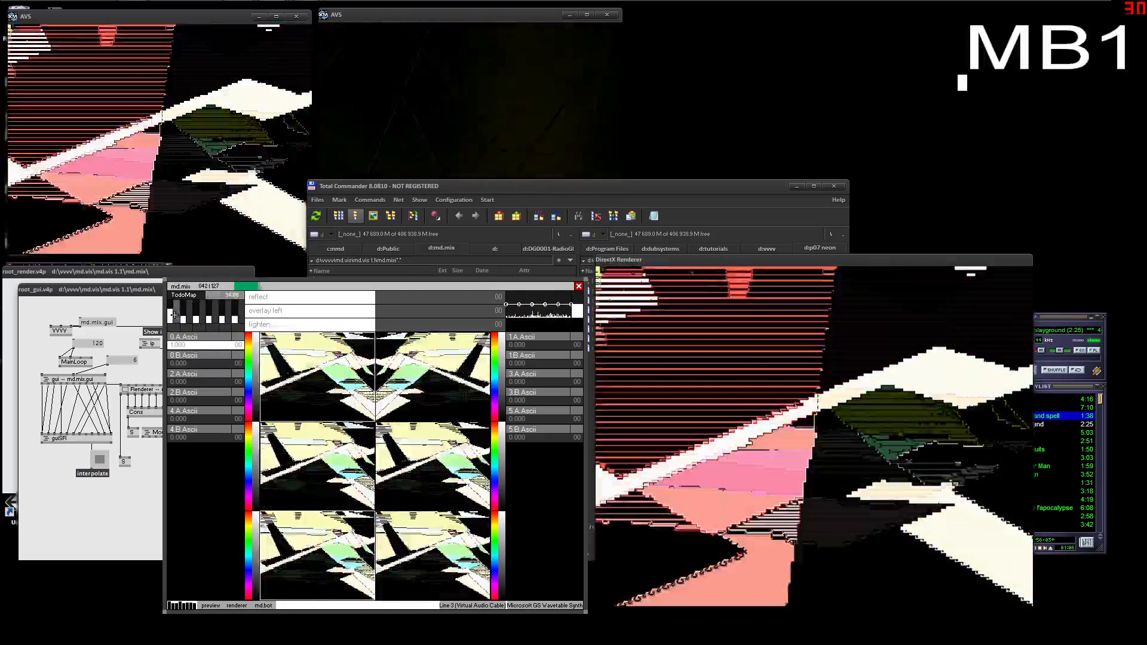
right_click(176, 317)
left_click(190, 353)
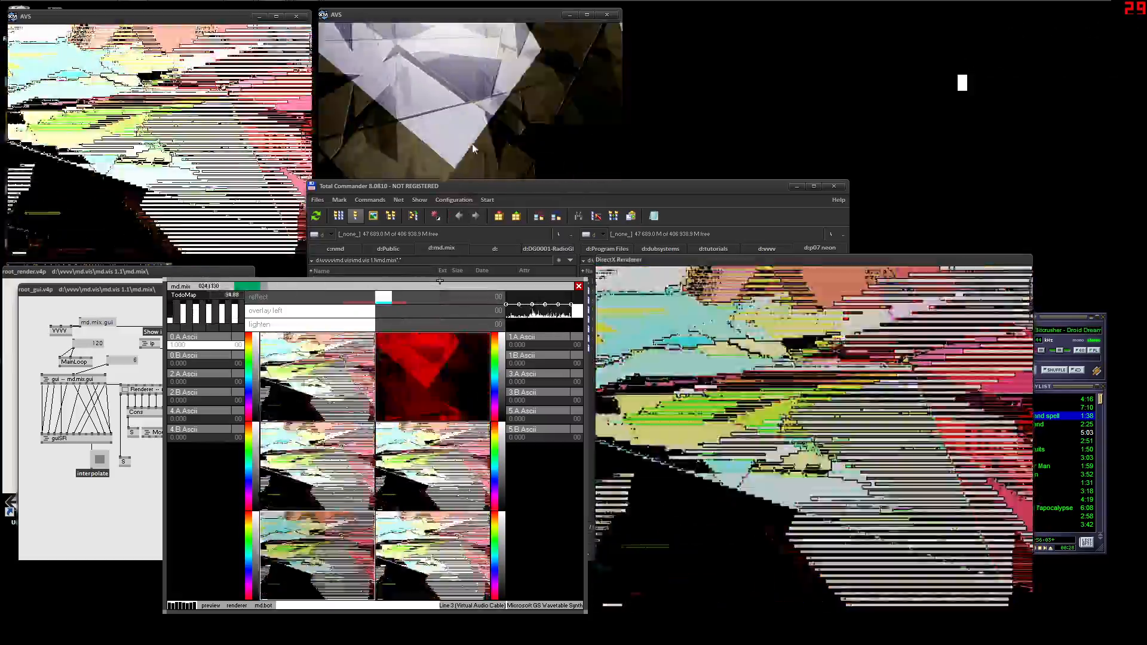
Bring the second AVS window to the front and set the first LFO's waveform to Sine.
left_click(472, 143)
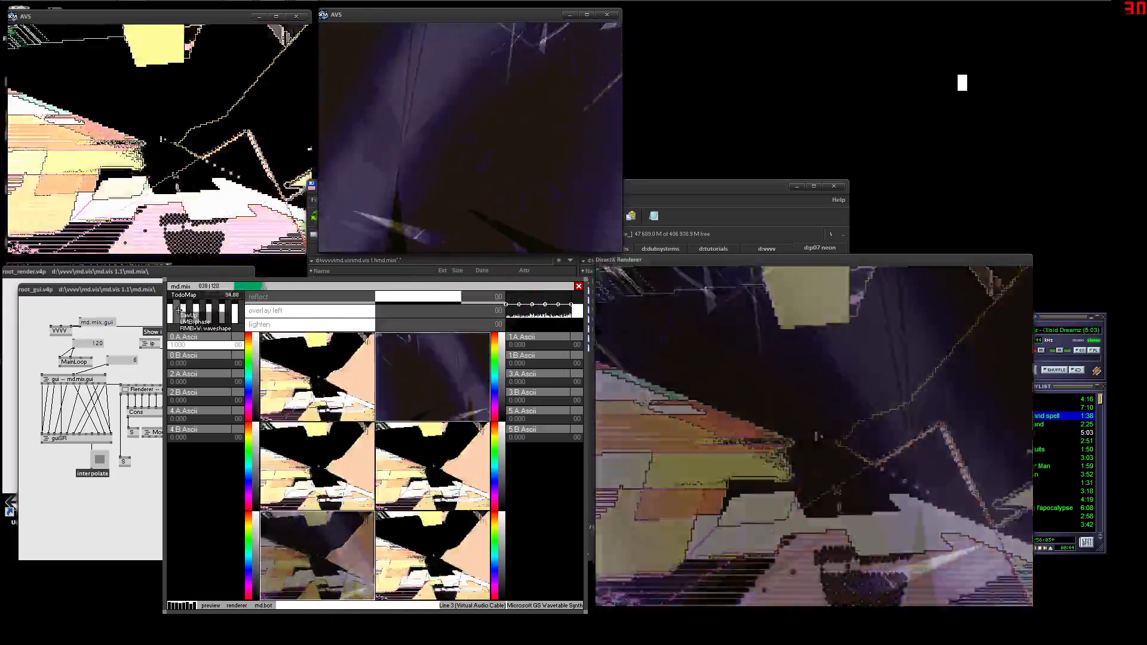
left_click(181, 313)
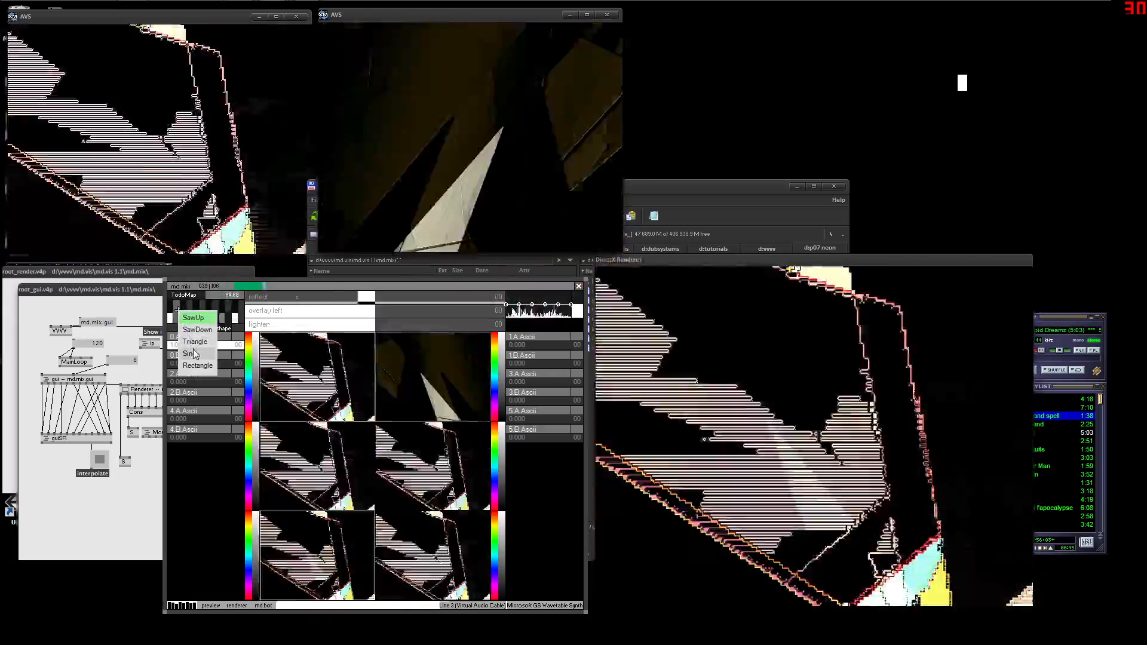
left_click(193, 349)
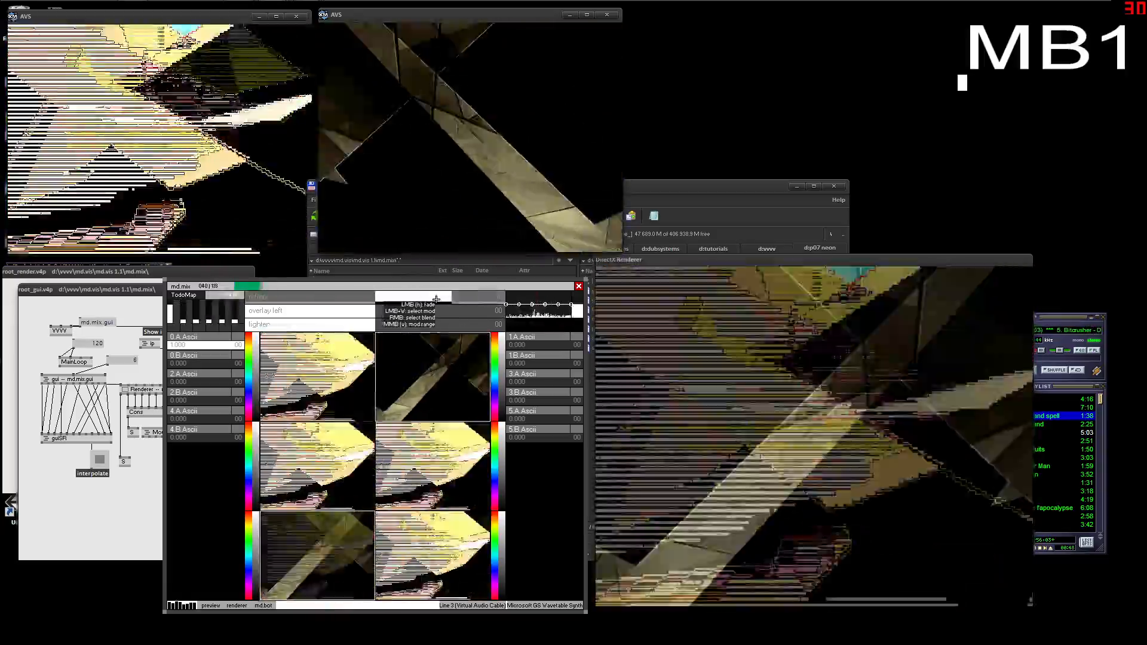
Set the first mixer fader's blend mode to morph right and shift the md.mix window slightly up.
right_click(408, 300)
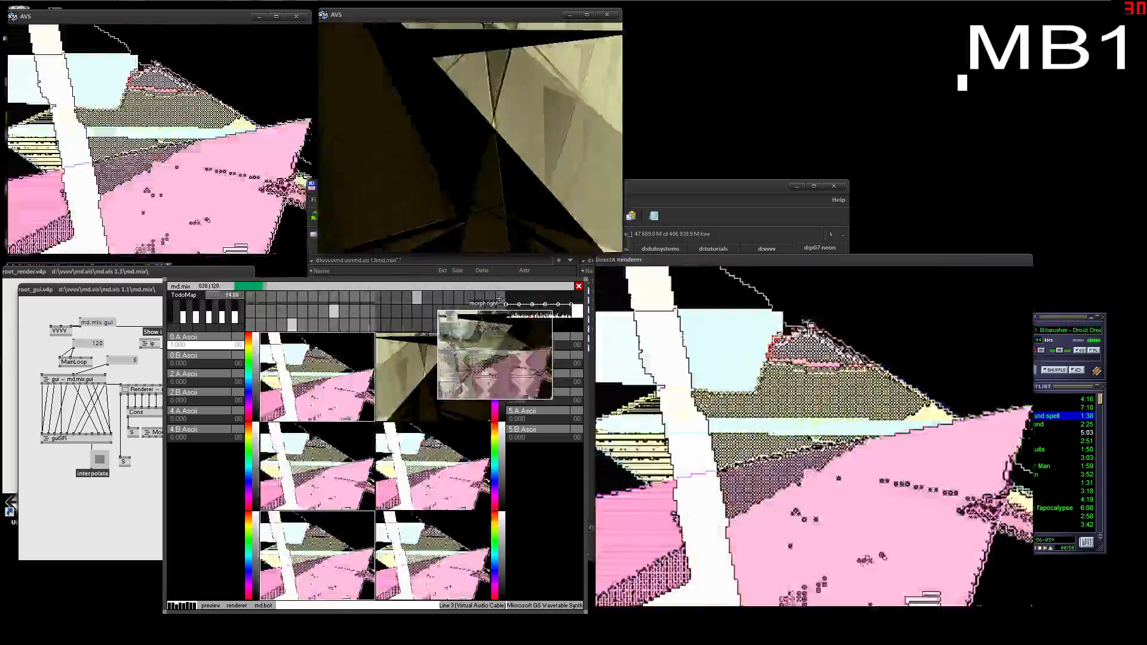
left_click(499, 298)
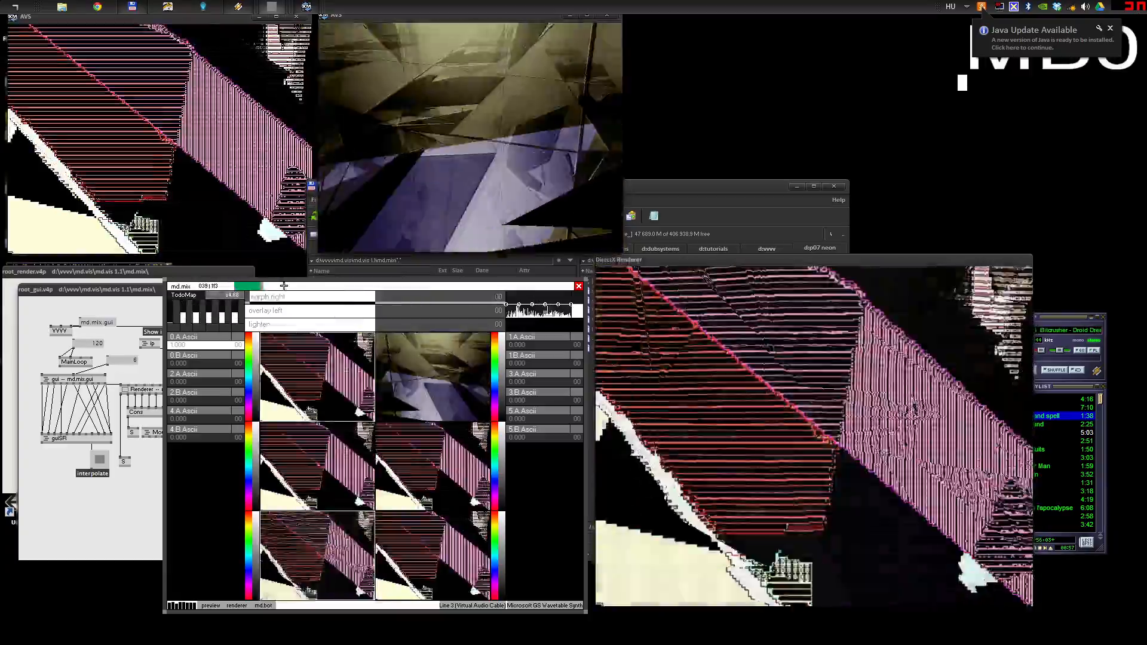
left_click_drag(278, 292, 305, 269)
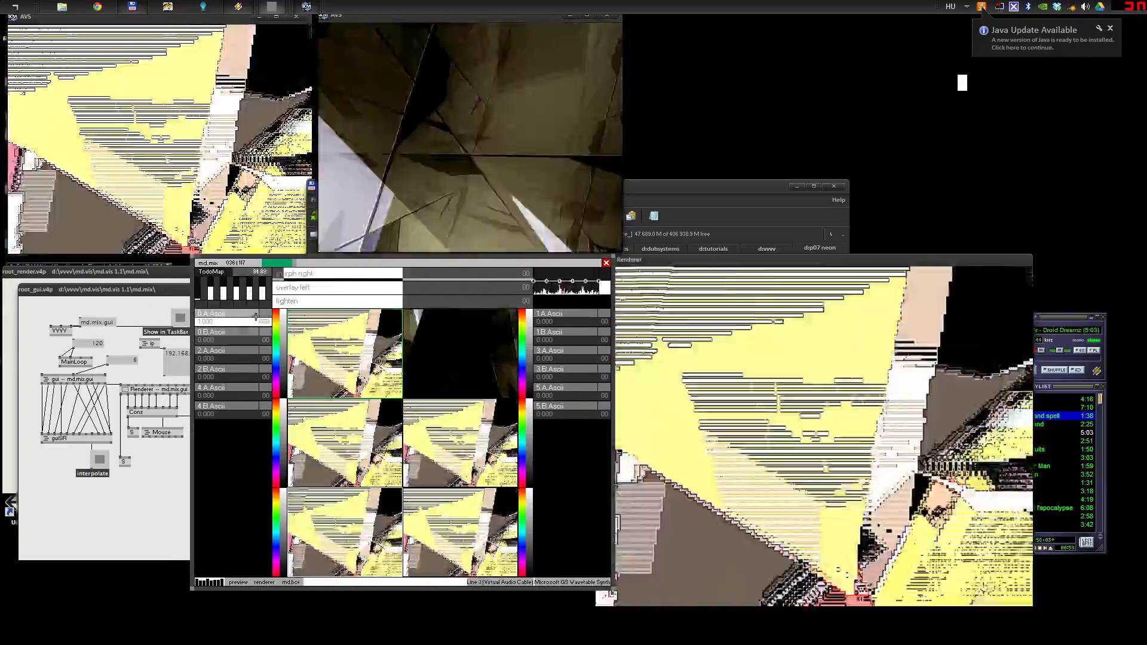
Change the effect in slots 0.A and 1.A from Ascii to Stripes.
right_click(239, 314)
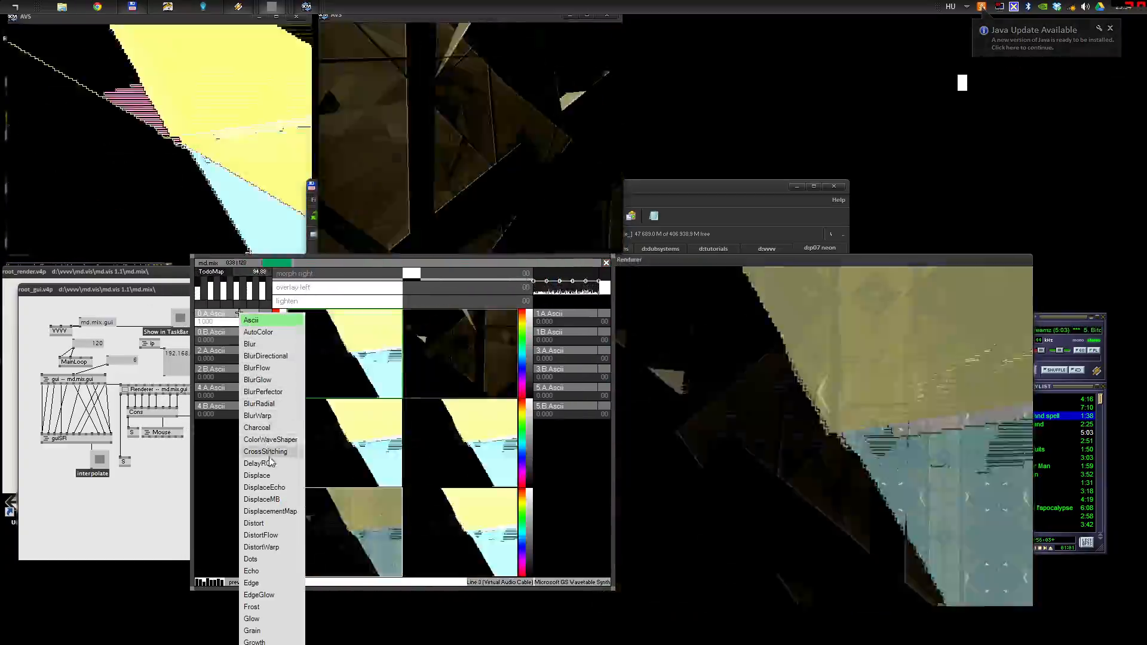
scroll(266, 514, "down", 5)
scroll(267, 520, "down", 2)
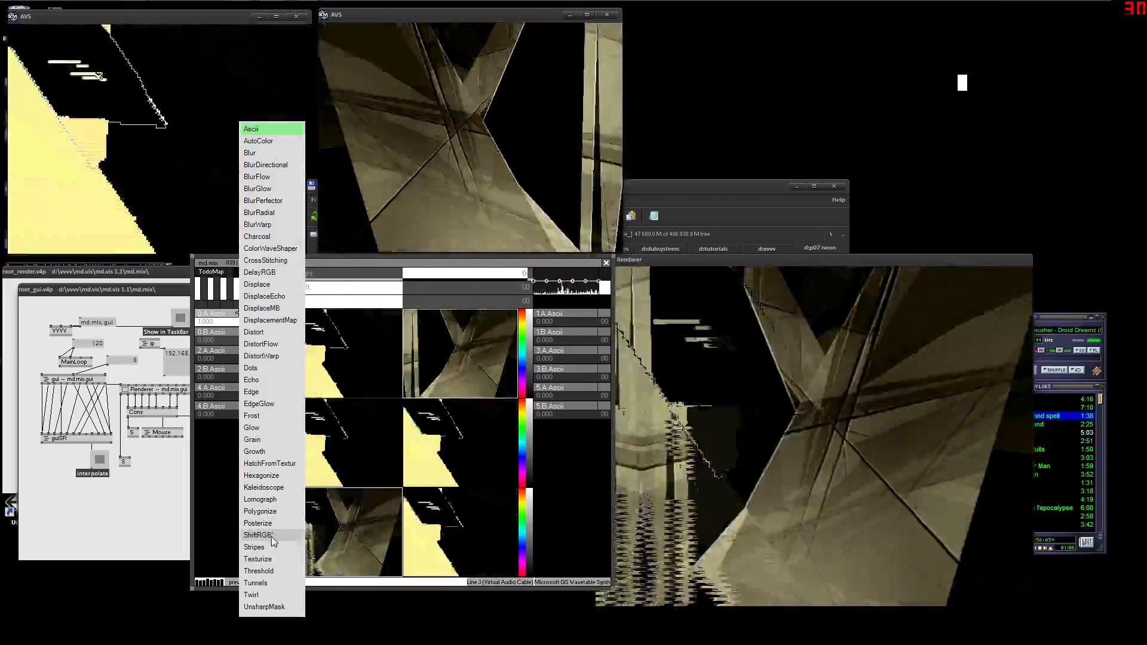
left_click(239, 313)
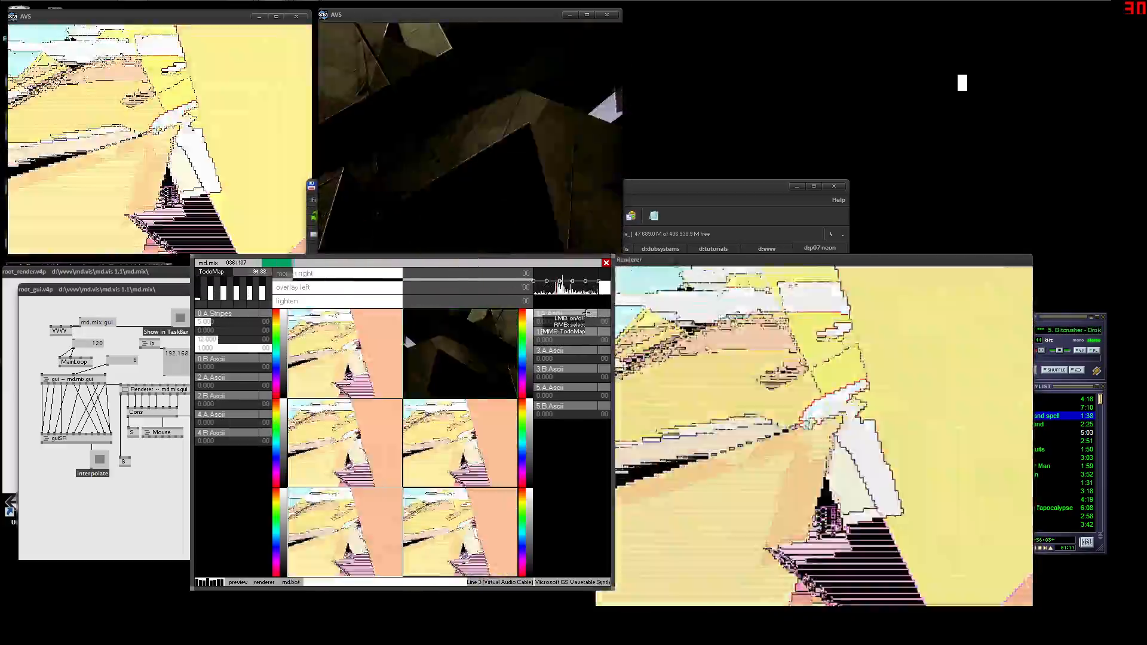
right_click(593, 318)
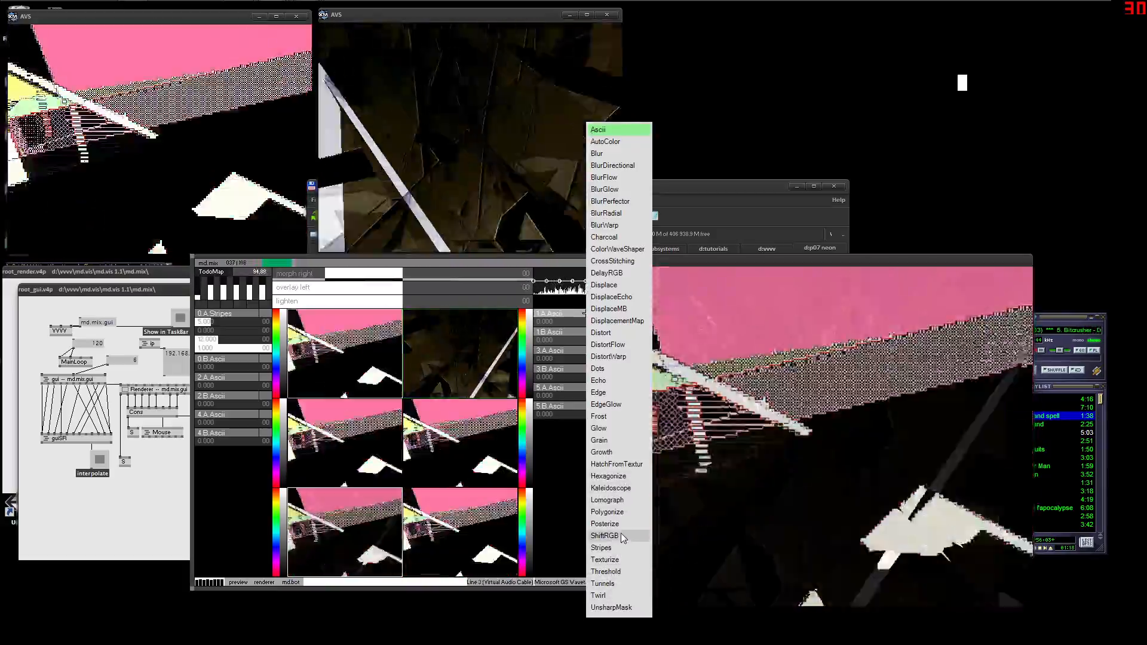
left_click(586, 313)
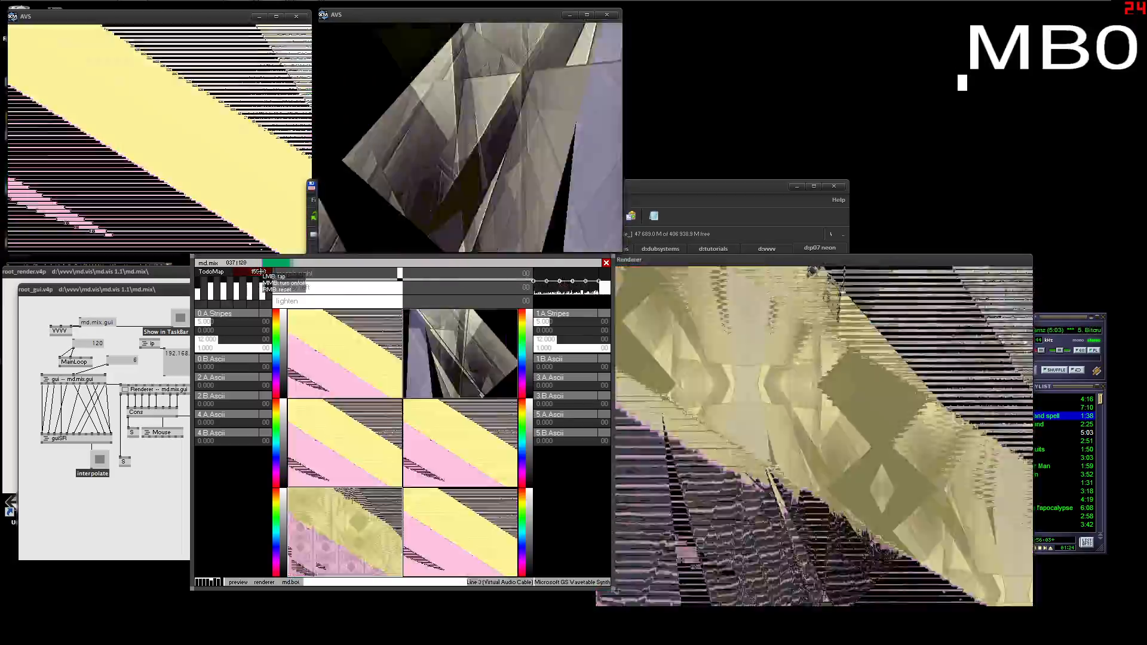
Tap a new md.mix tempo and switch on the Stripes effect in slot 1.A.
left_click(258, 272)
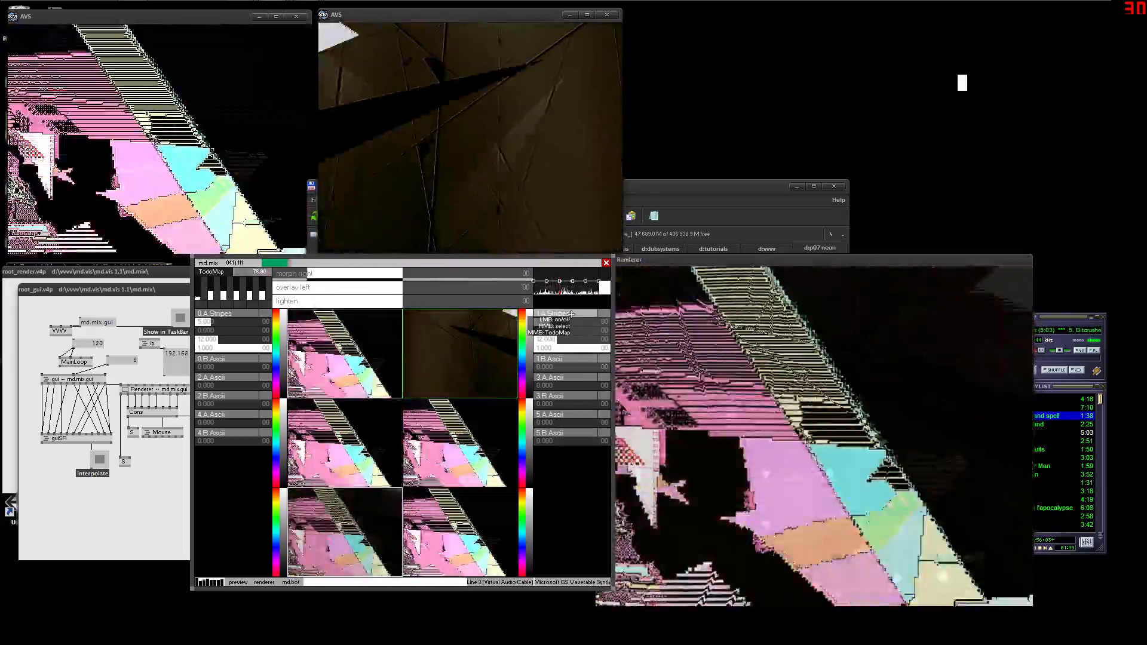
left_click(571, 314)
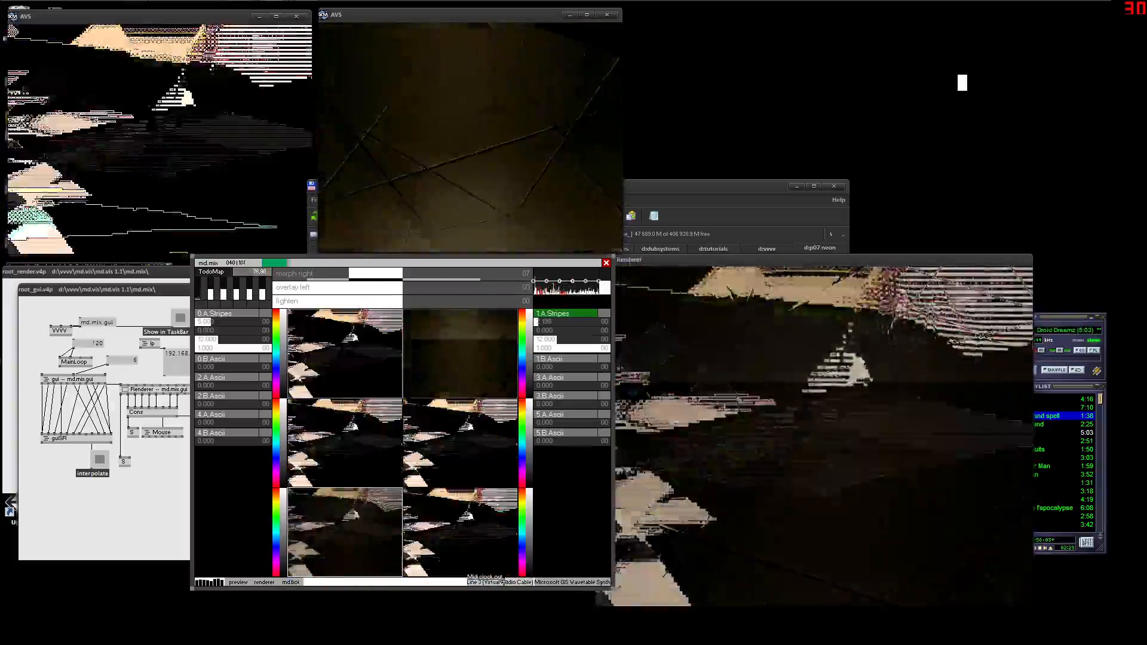
Change md.mix's audio input to the Realtek Stereo Mix and adjust the morph right fader.
left_click(499, 581)
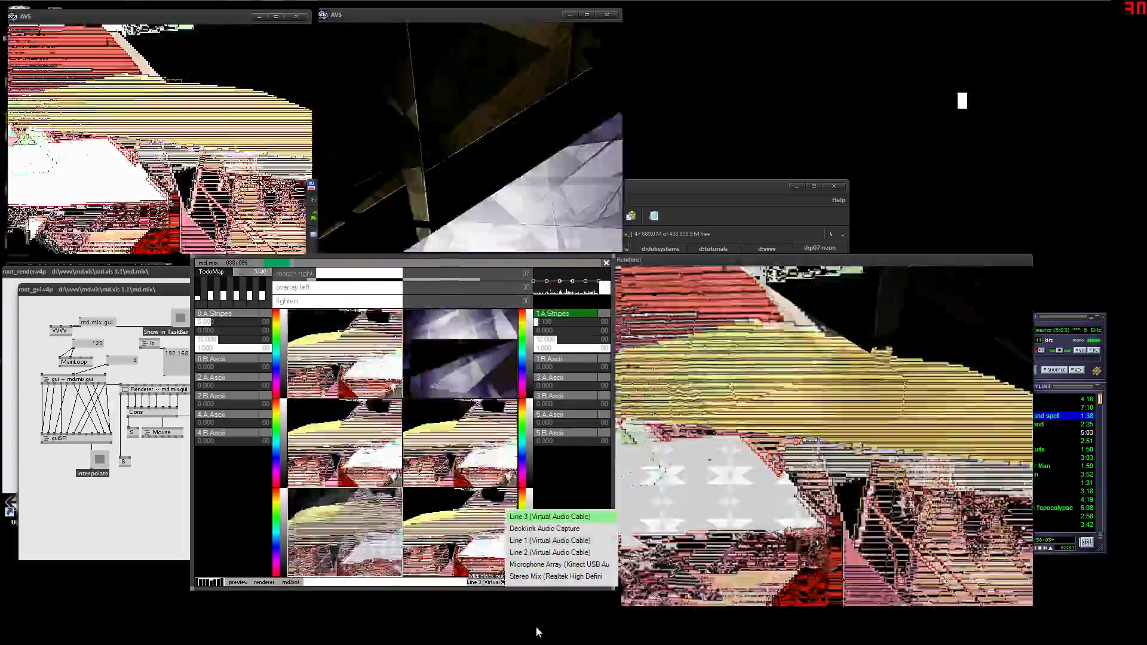
left_click(521, 577)
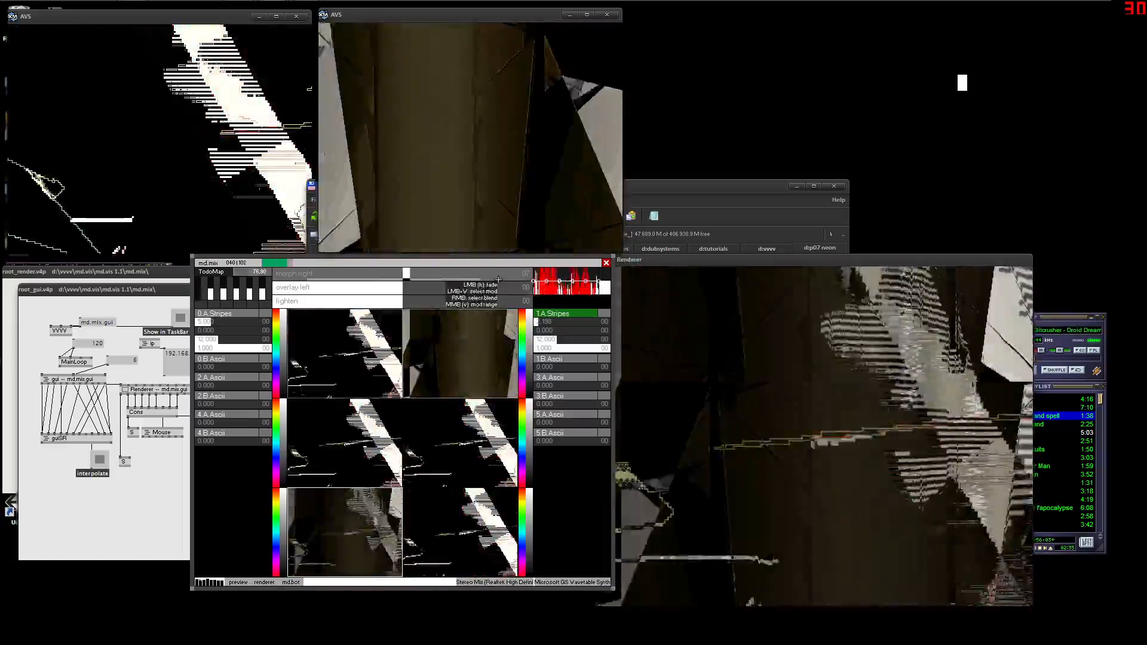
left_click(482, 275)
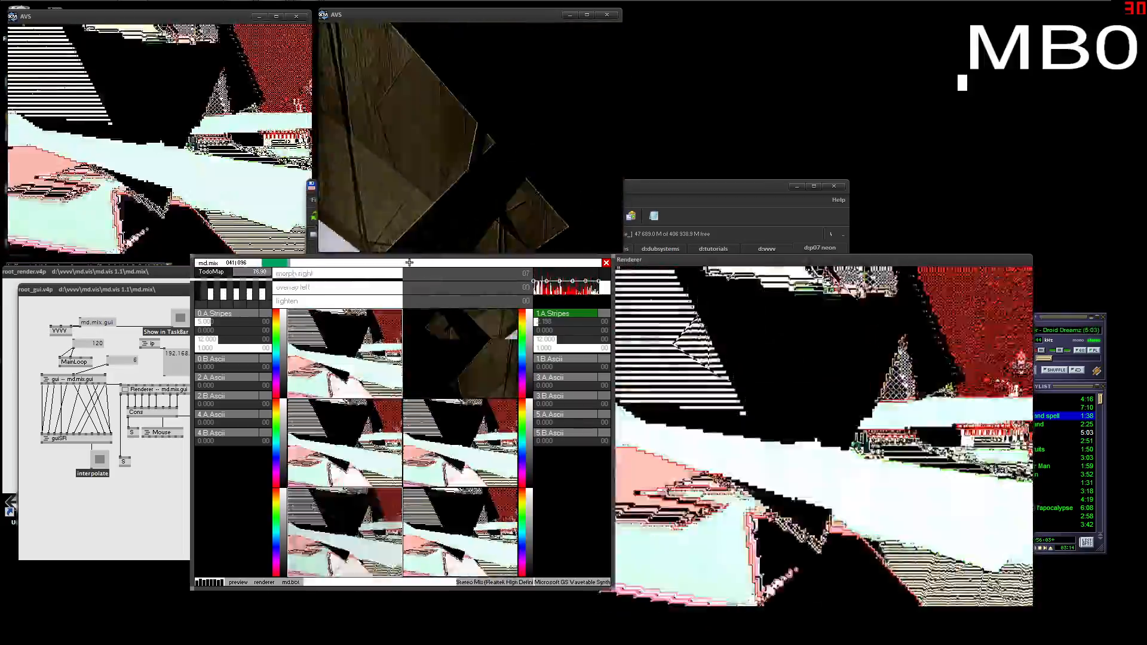
left_click_drag(409, 262, 285, 252)
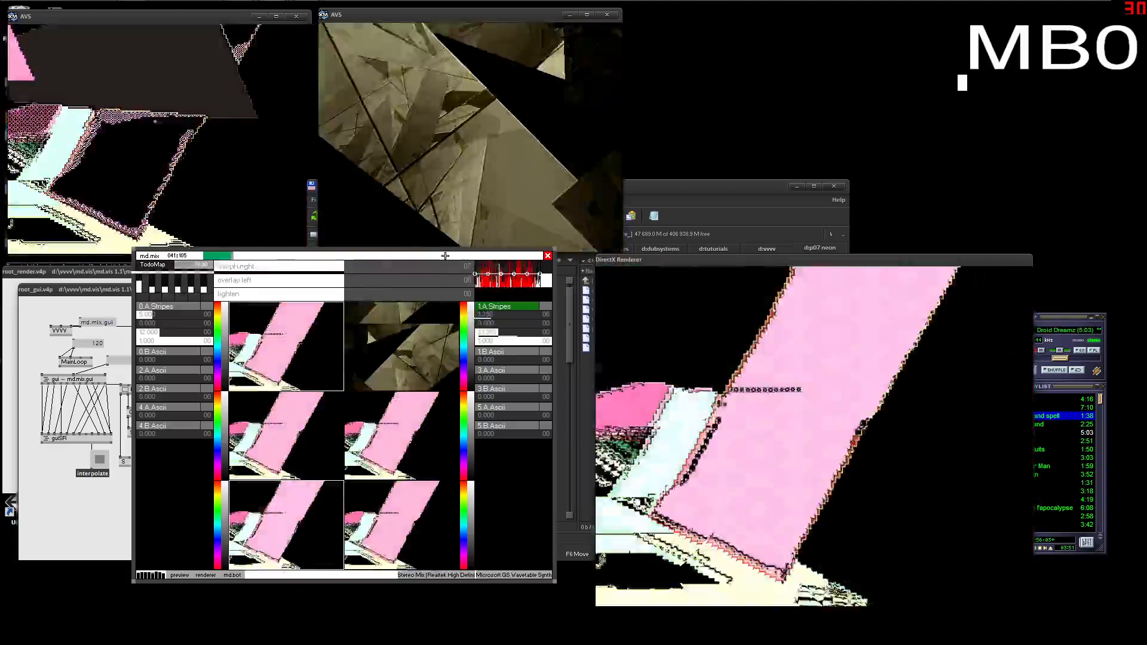
left_click_drag(433, 258, 463, 271)
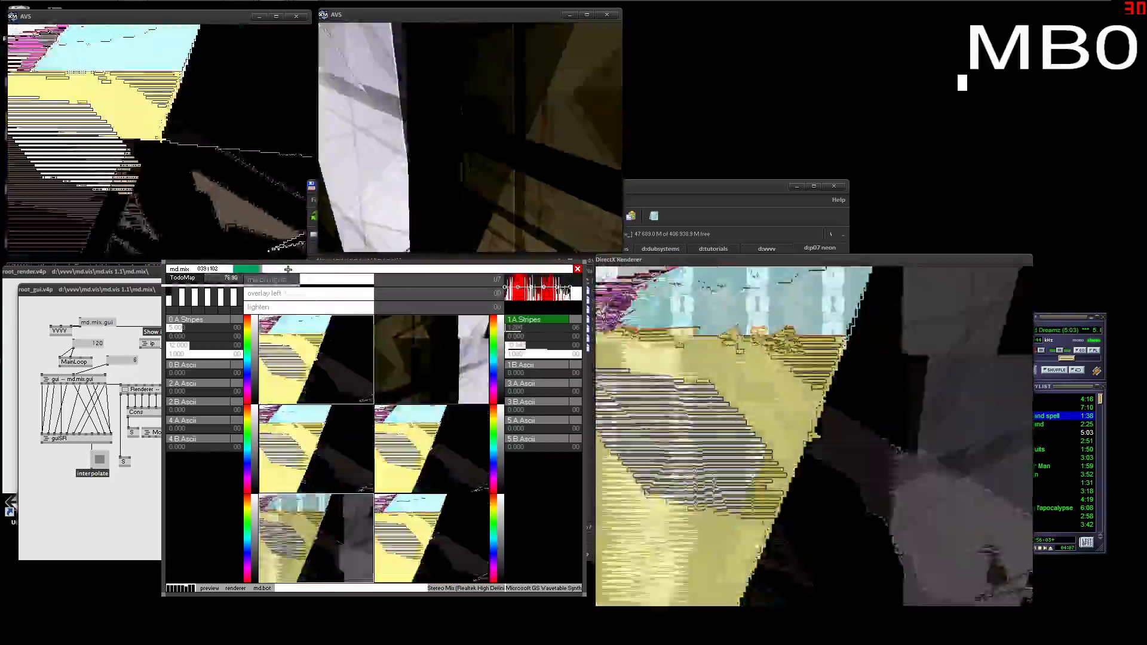
left_click_drag(287, 269, 328, 260)
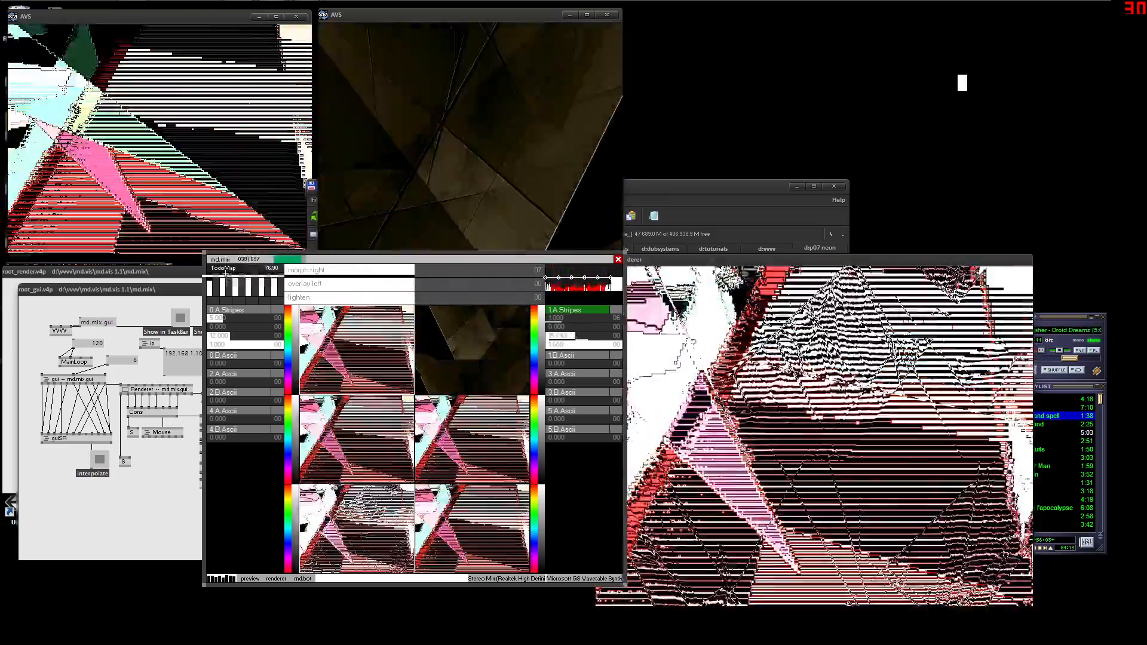
Open TodoMap and look through the list of mappable global variables, from the LFO settings to the color parameters.
left_click(224, 268)
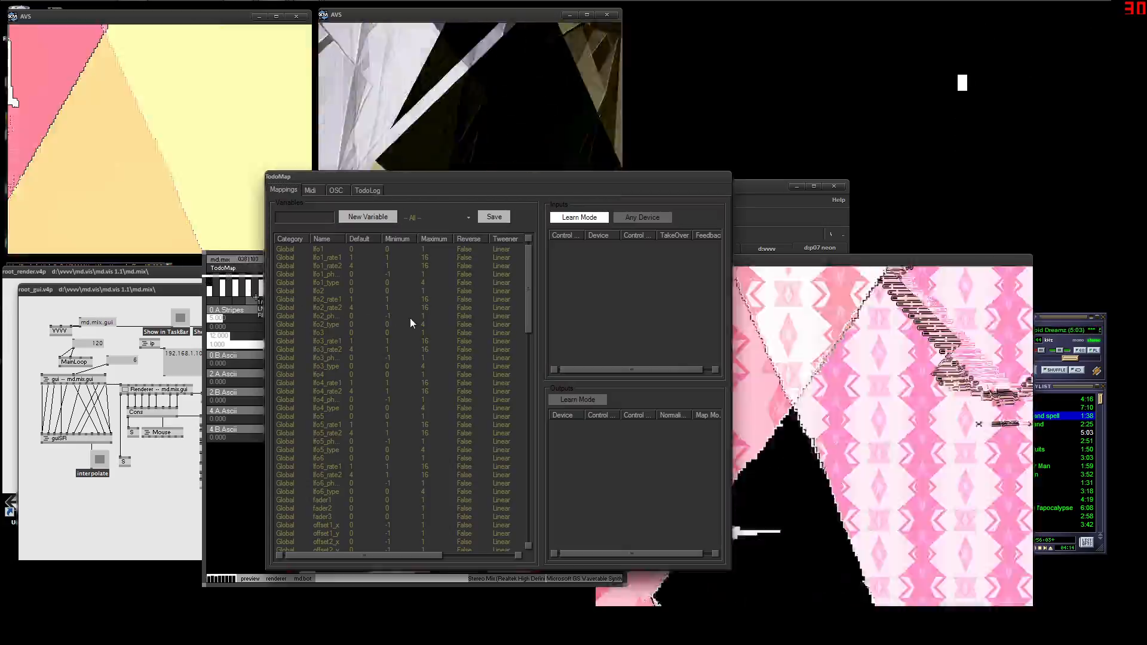
left_click_drag(523, 292, 531, 313)
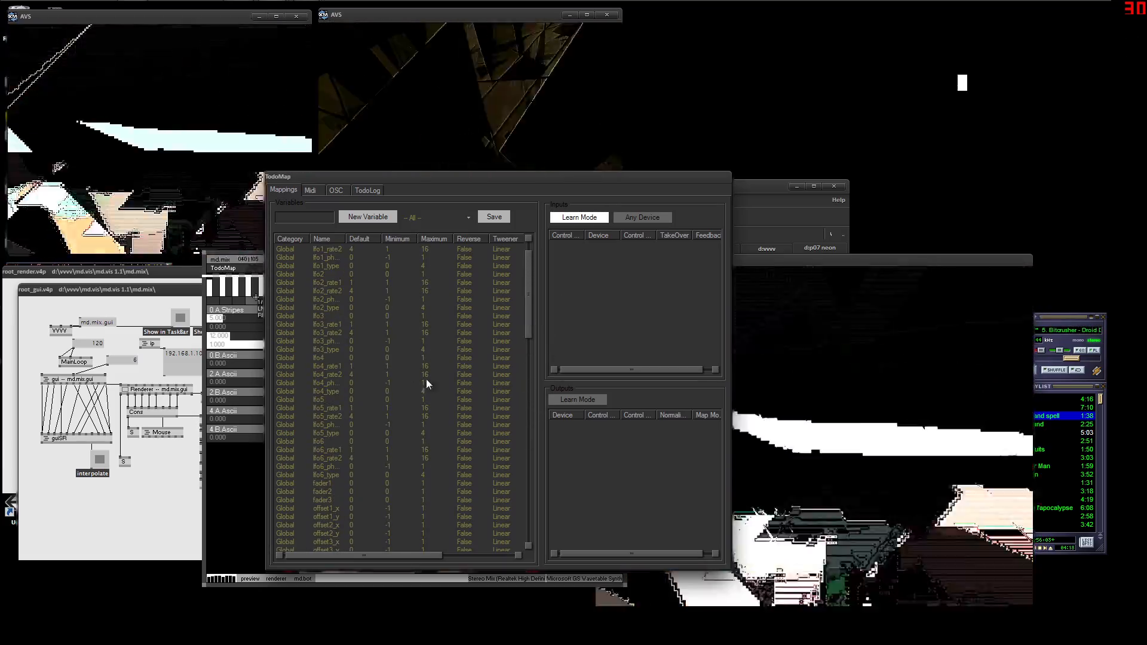
left_click_drag(530, 310, 523, 401)
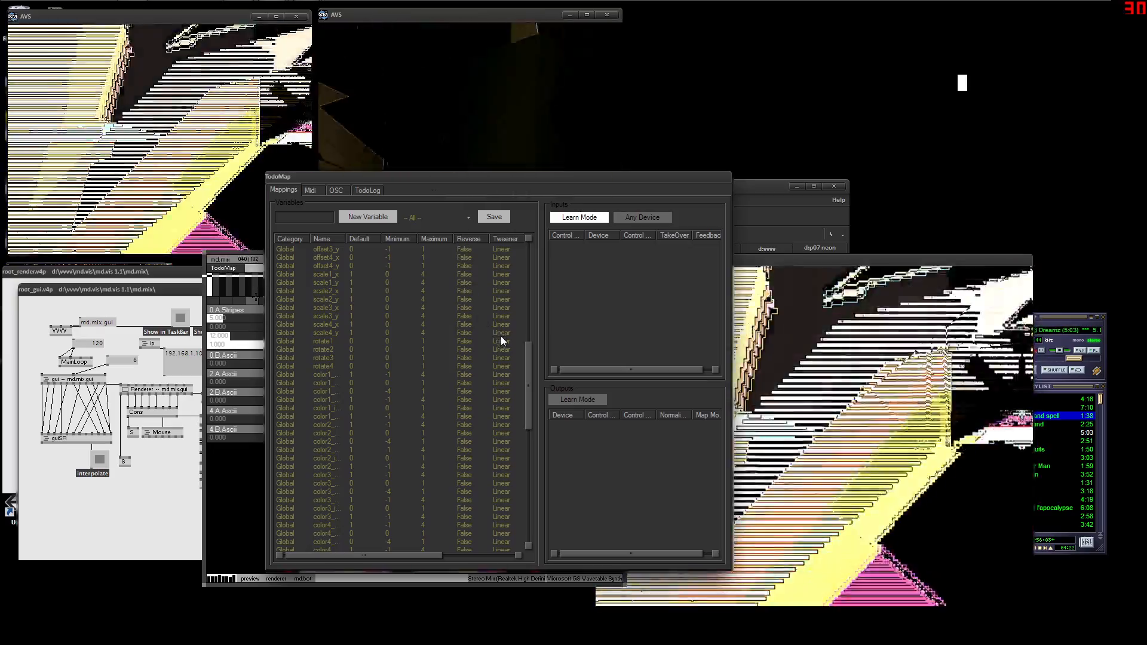
left_click_drag(528, 347, 339, 232)
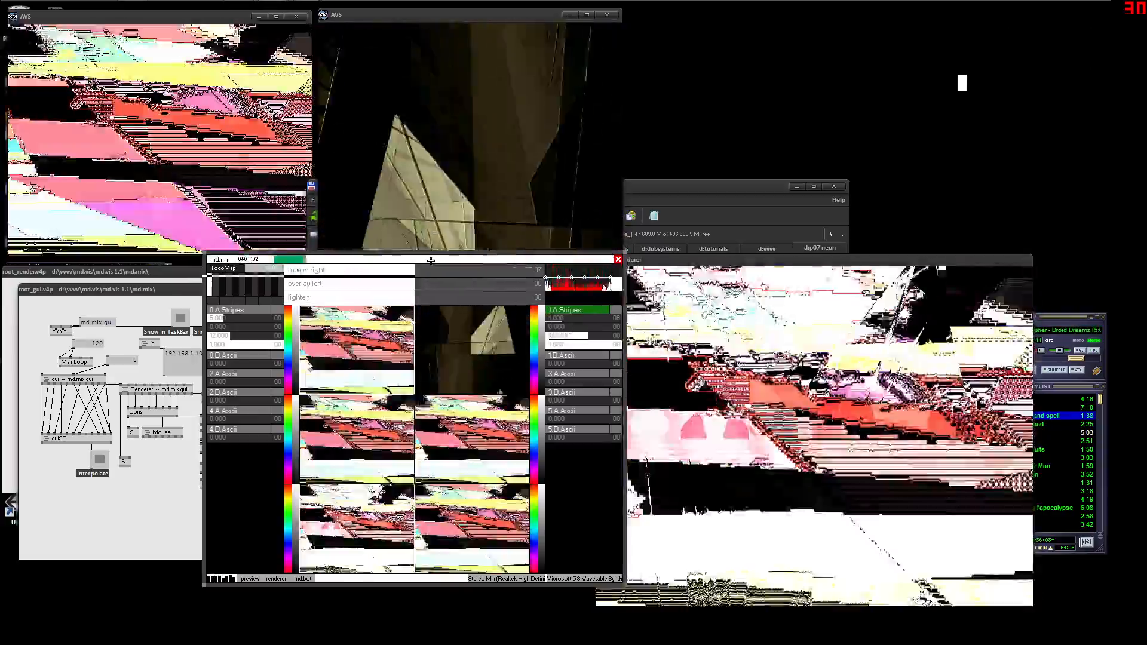
Move the md.mix window over the DirectX Renderer so it clears the root_gui patch's node list.
left_click_drag(430, 261, 445, 261)
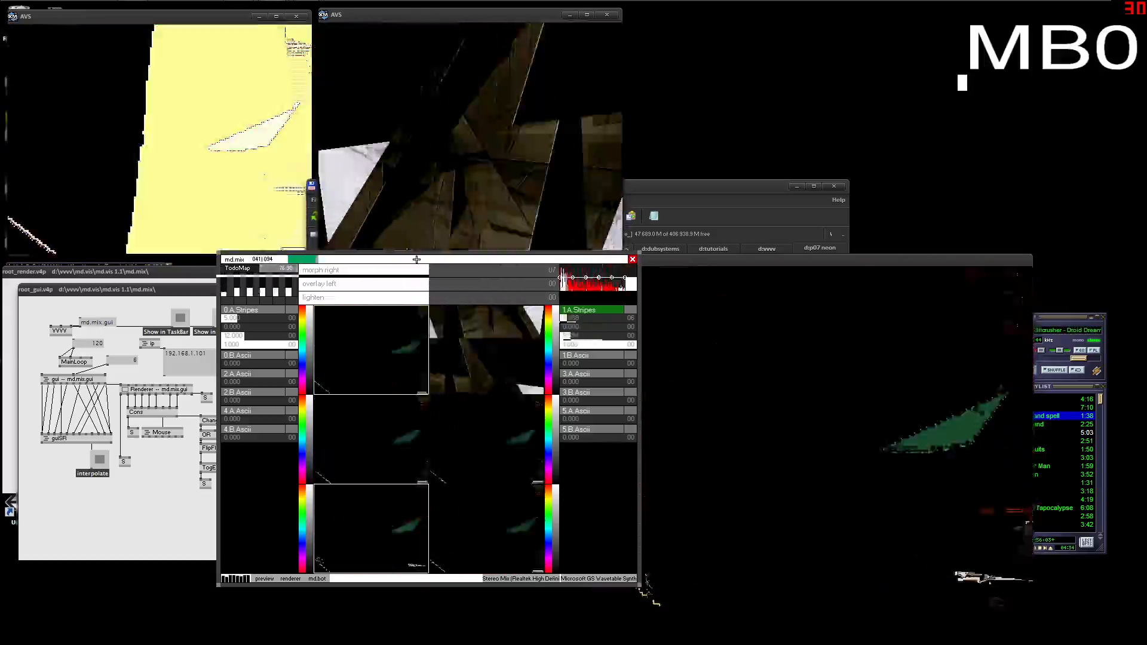
left_click_drag(416, 260, 459, 291)
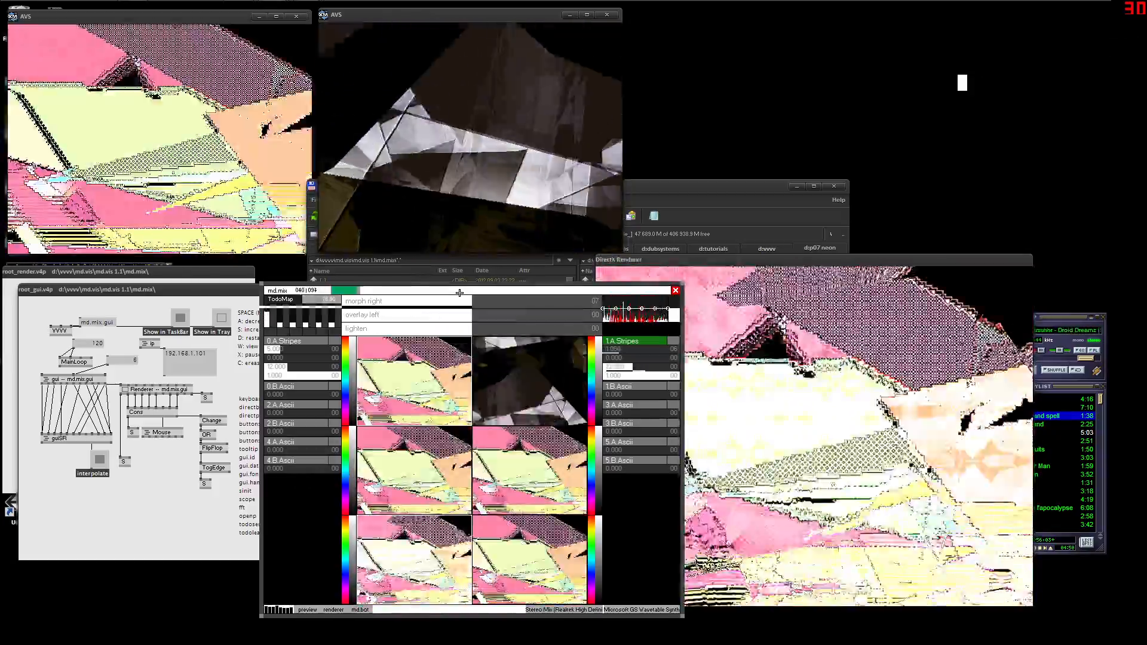
left_click_drag(460, 293, 482, 276)
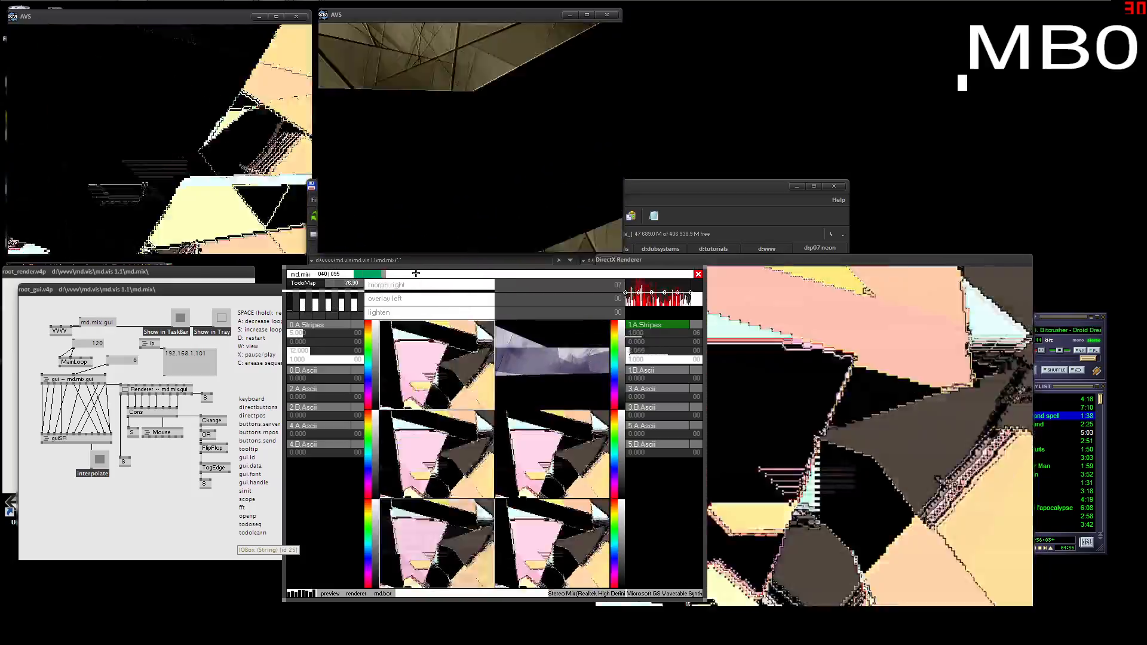
left_click_drag(416, 273, 581, 274)
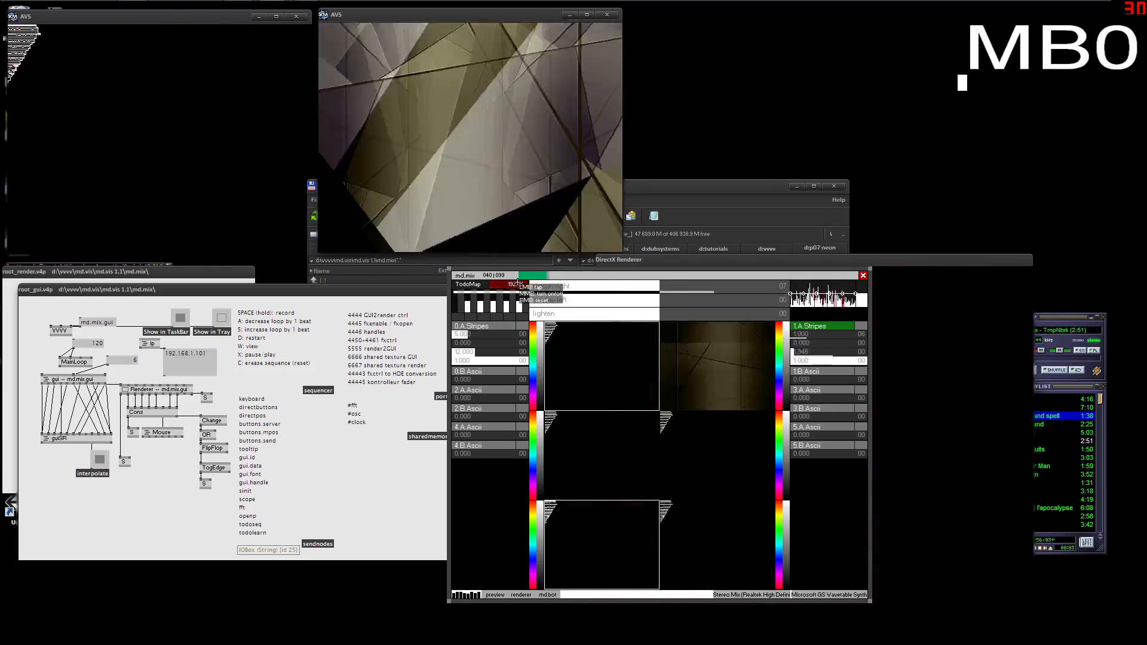
Tap a new tempo on md.mix's BPM display and halve it.
left_click(517, 284)
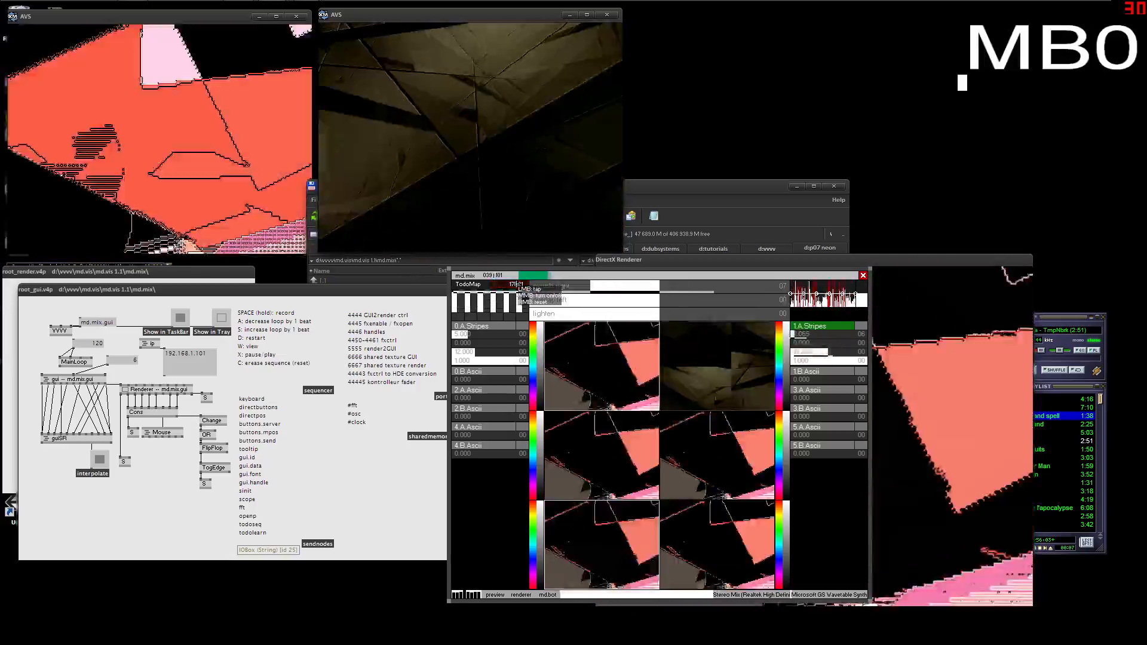
left_click(517, 284)
right_click(517, 284)
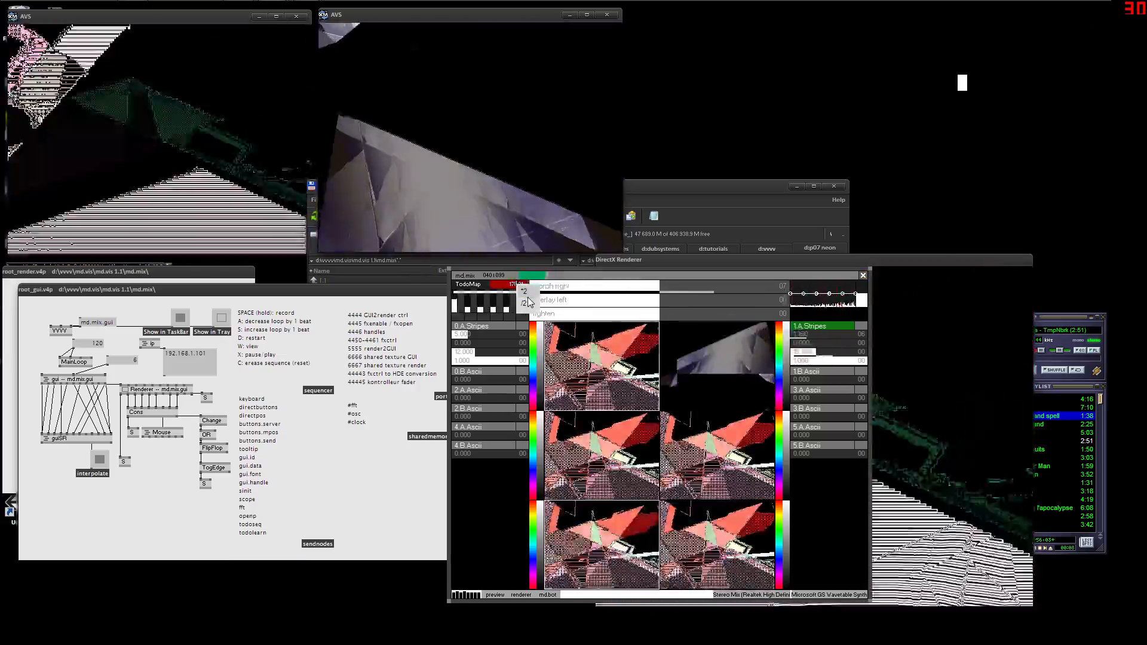
left_click(528, 302)
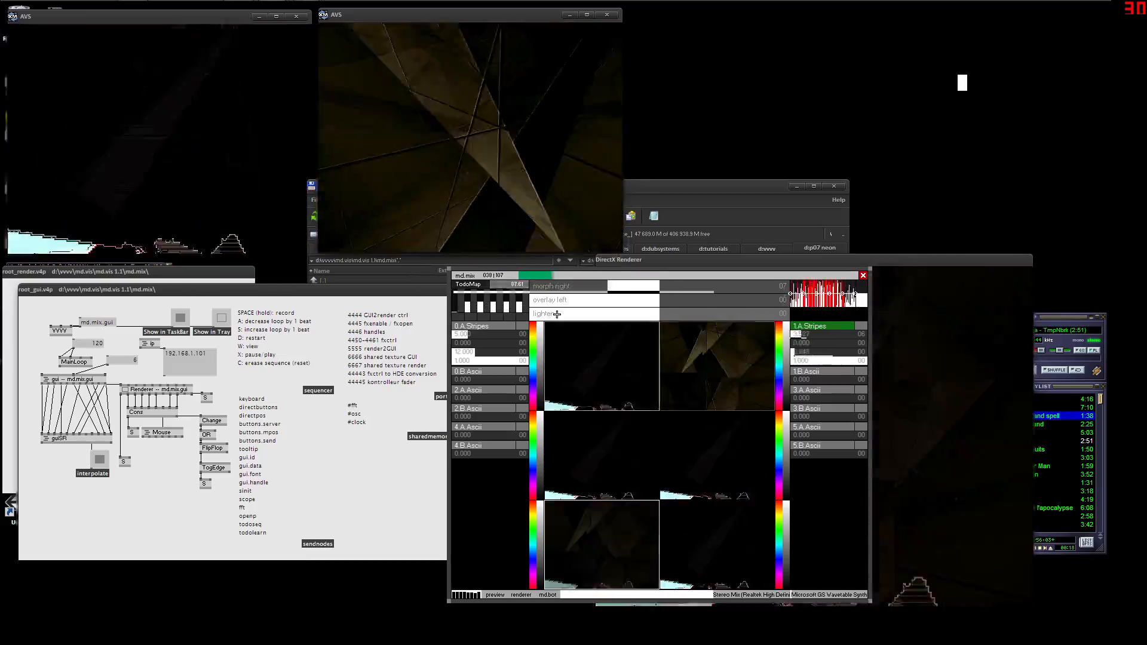
Record a movement of the lighten fader with the sequencer and move the md.mix window clear of the DirectX Renderer.
key("space")
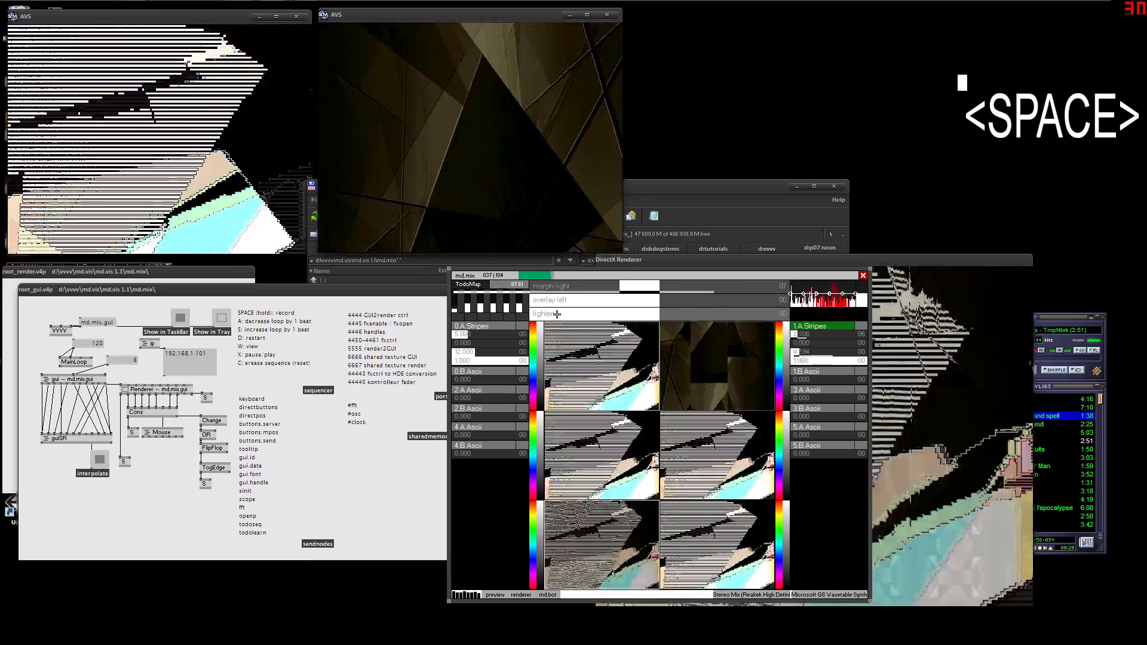
left_click(557, 314)
left_click_drag(665, 321, 554, 313)
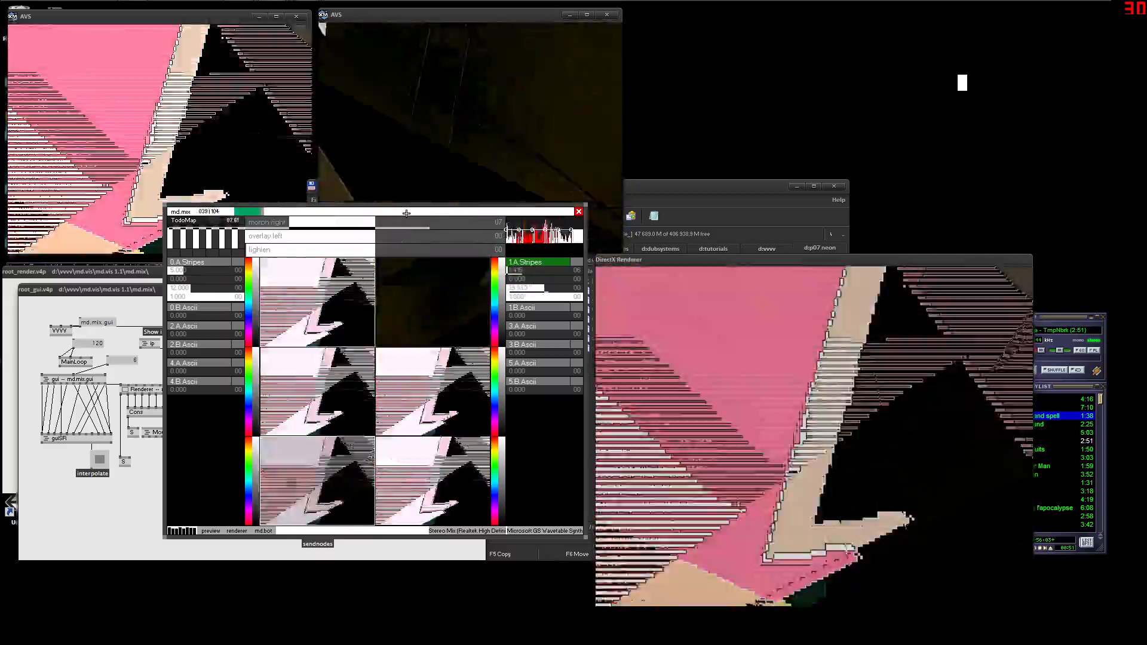
left_click_drag(405, 212, 424, 205)
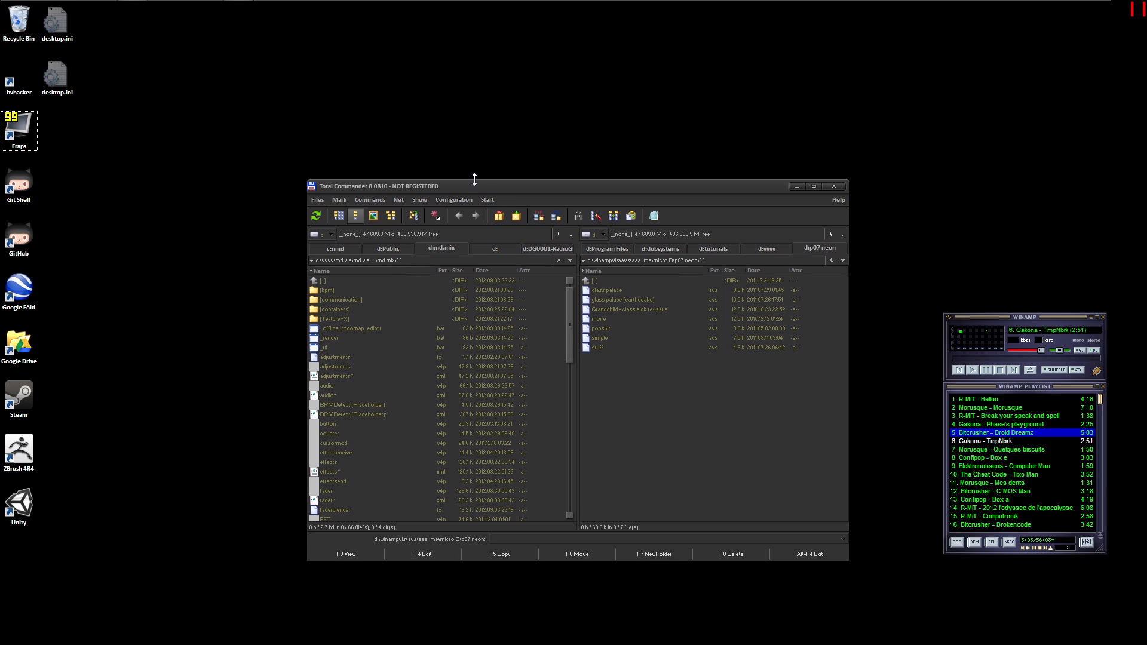
Launch the md.mix interface again from Total Commander and dismiss the .NET Framework exception dialogs.
double_click(346, 323)
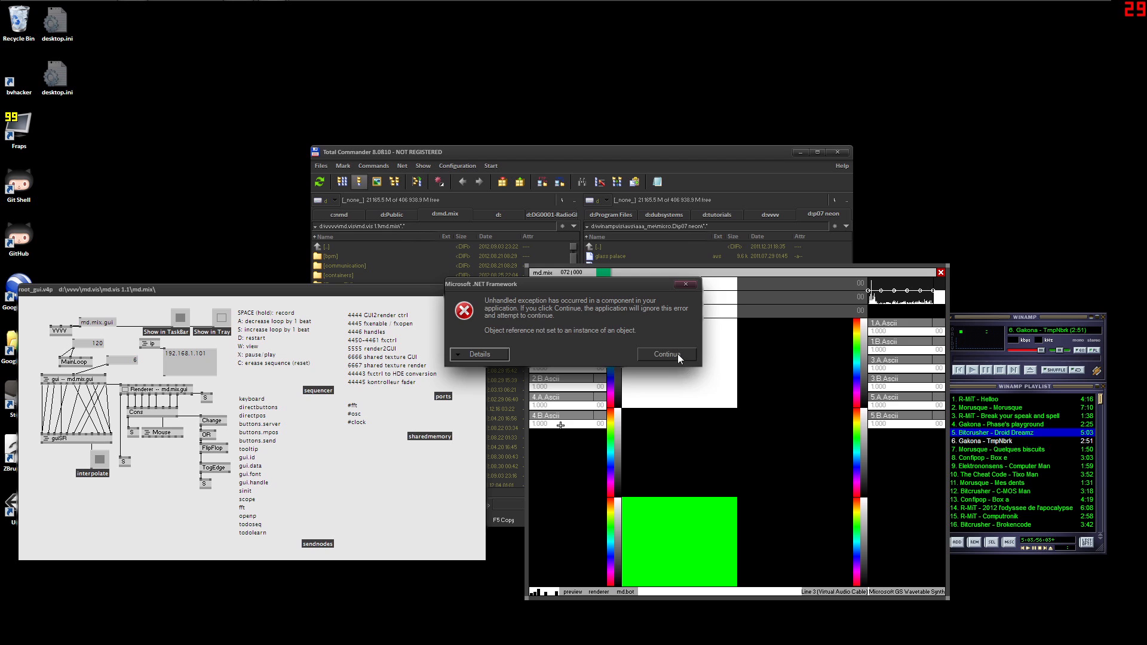
left_click(679, 357)
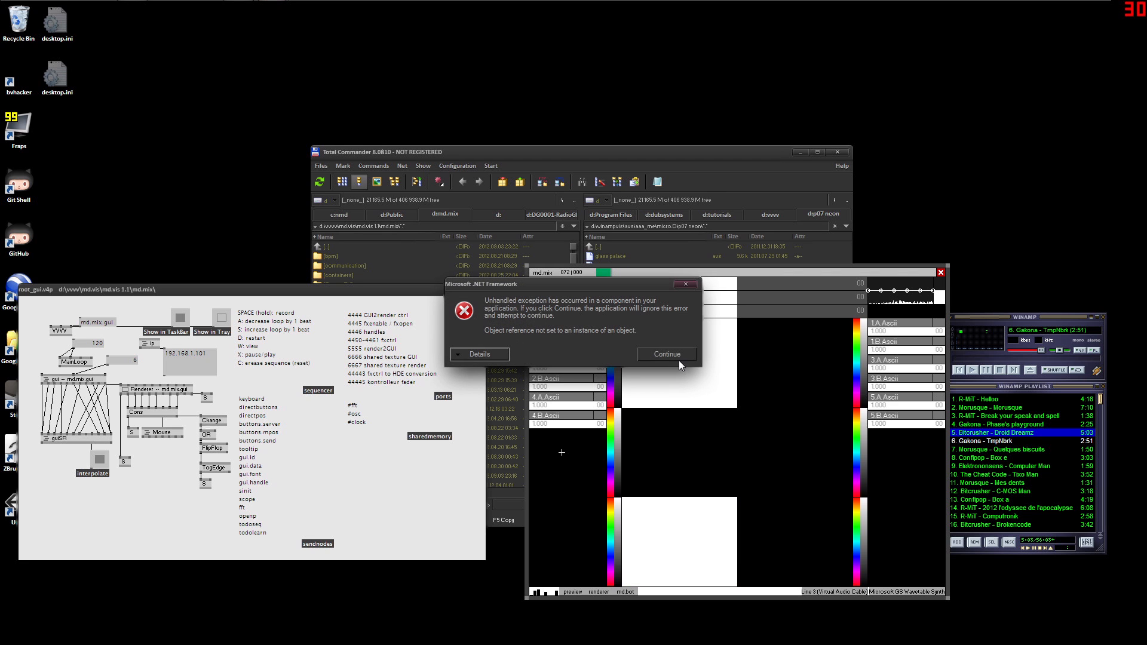
left_click(678, 359)
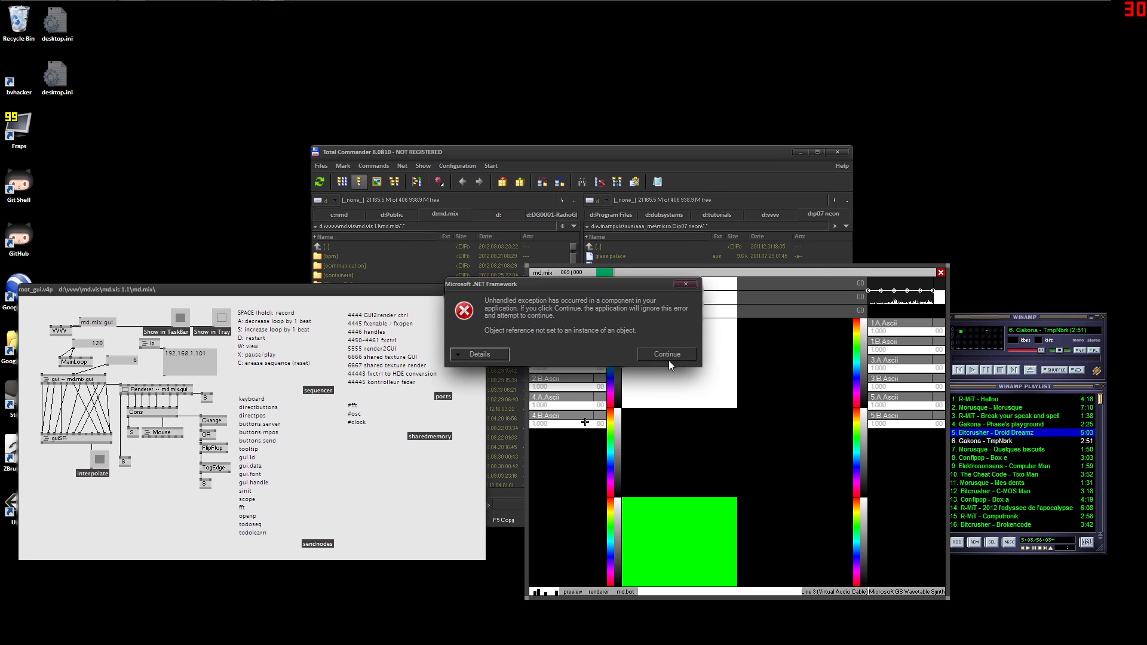
left_click(669, 357)
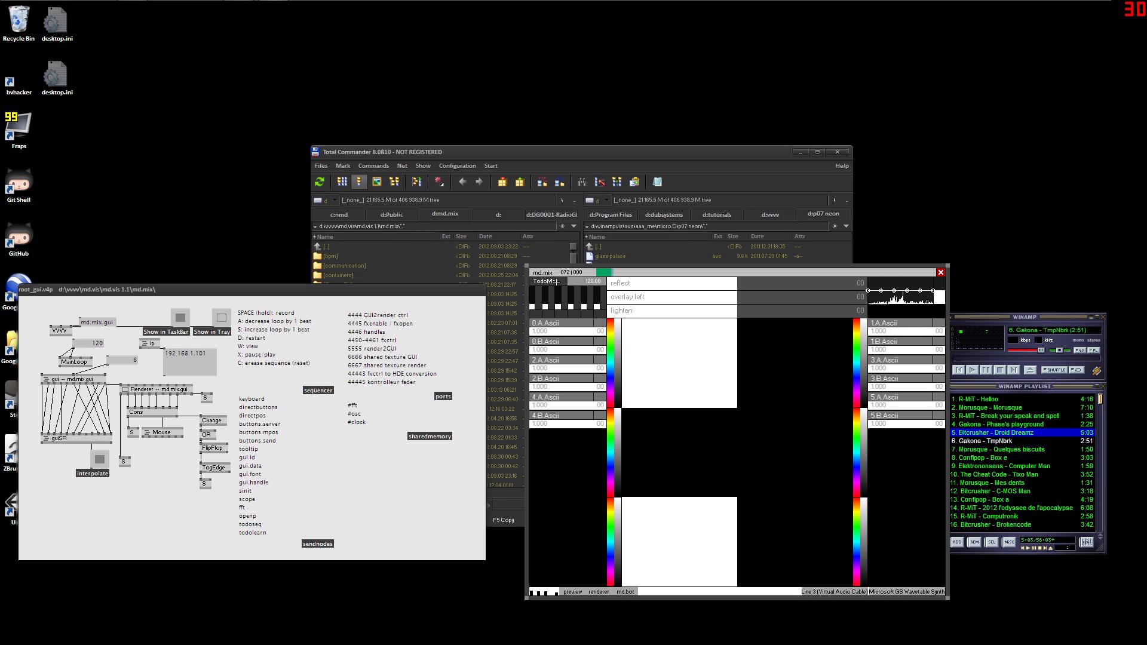
Open the displayinput patch from the md.vis 1.1.beta.2 folder in Total Commander and bring md.mix back to the front.
left_click(432, 264)
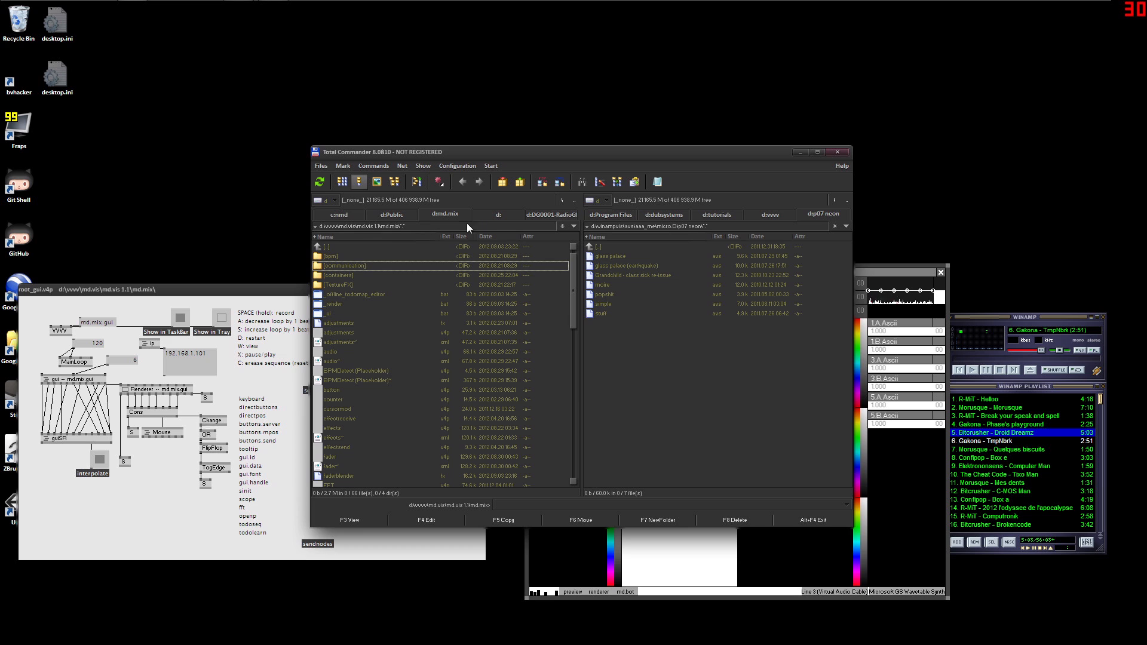
double_click(341, 246)
double_click(340, 247)
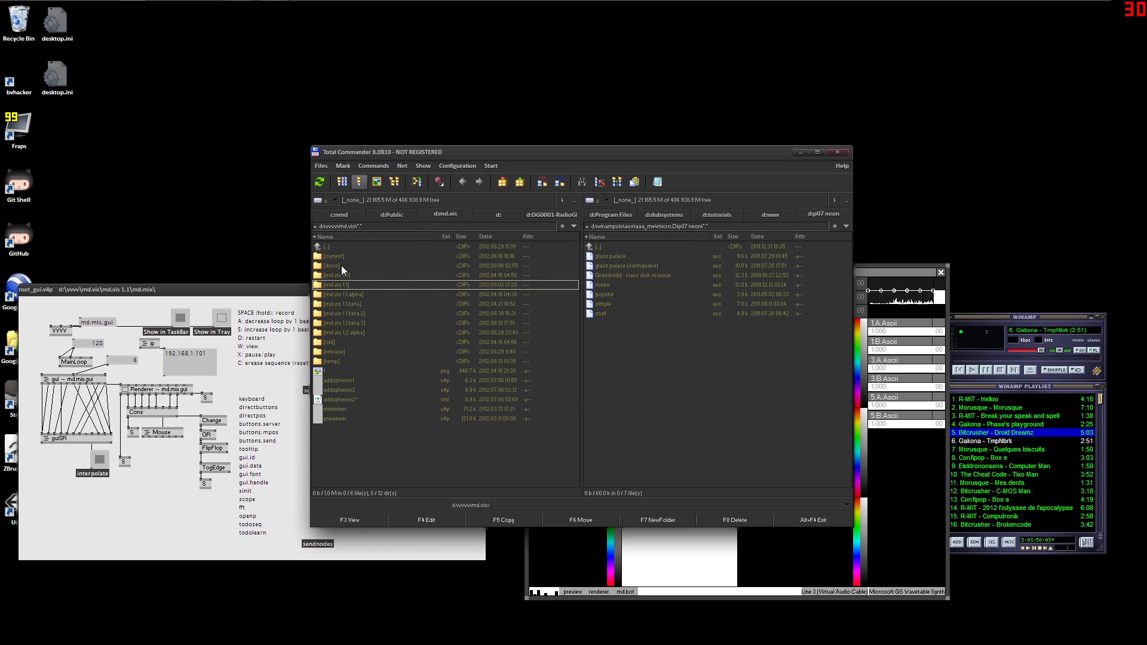
double_click(371, 314)
double_click(345, 325)
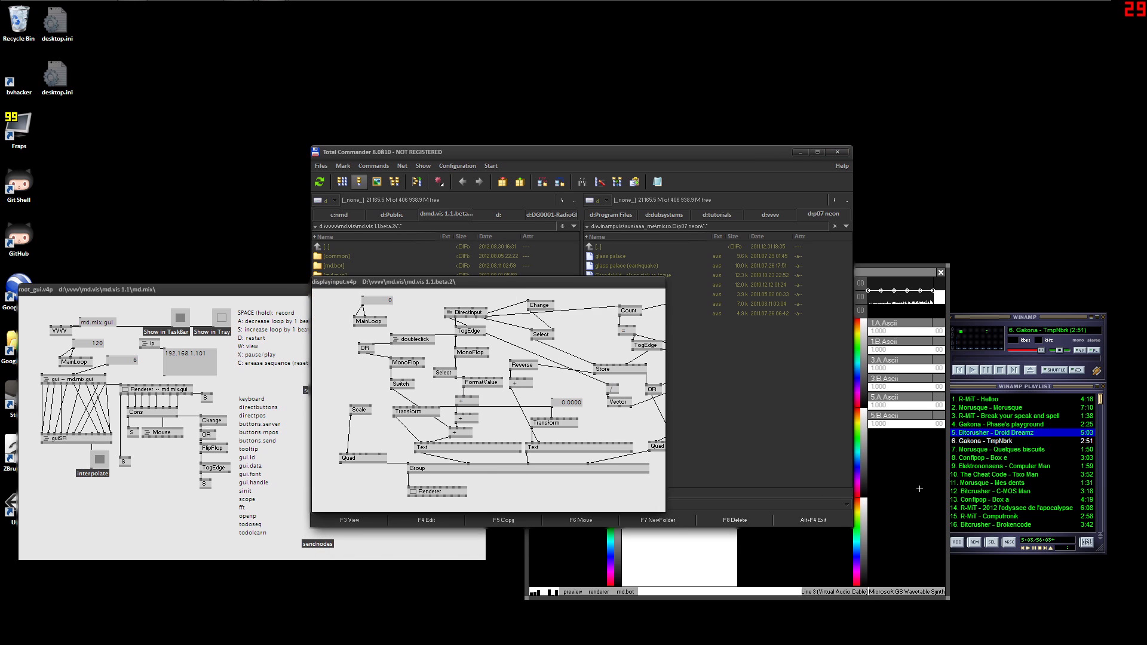
left_click(919, 489)
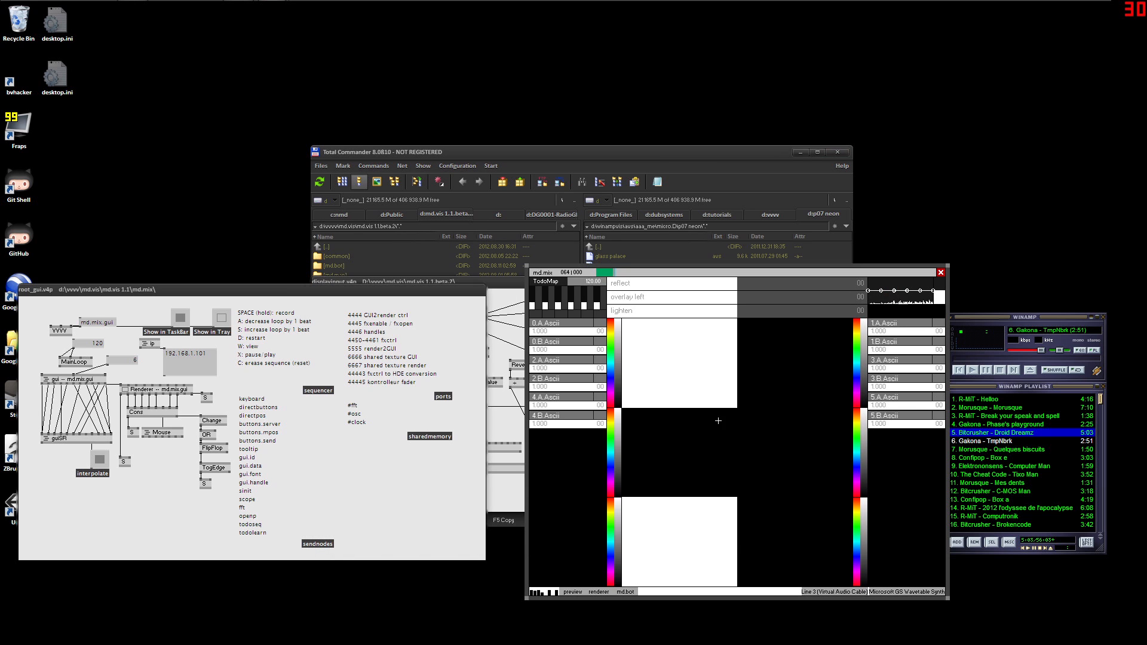
Open TodoMap from md.mix and try to delete the first MIDI entry in its inputs list.
middle_click(530, 339)
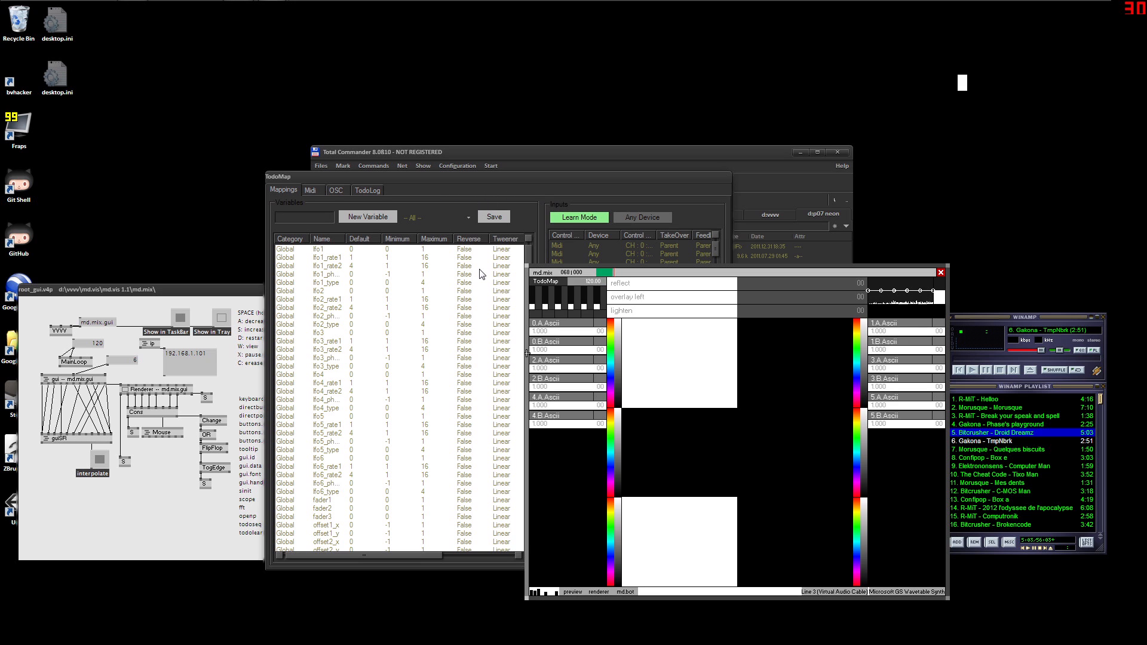
left_click(530, 252)
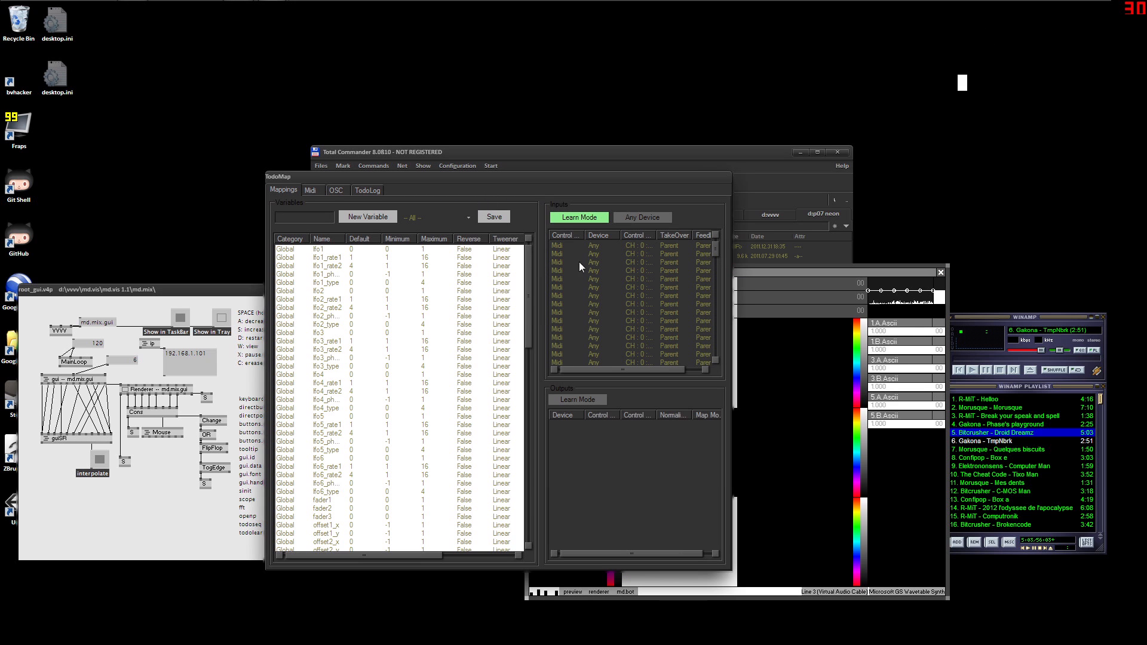
left_click(593, 246)
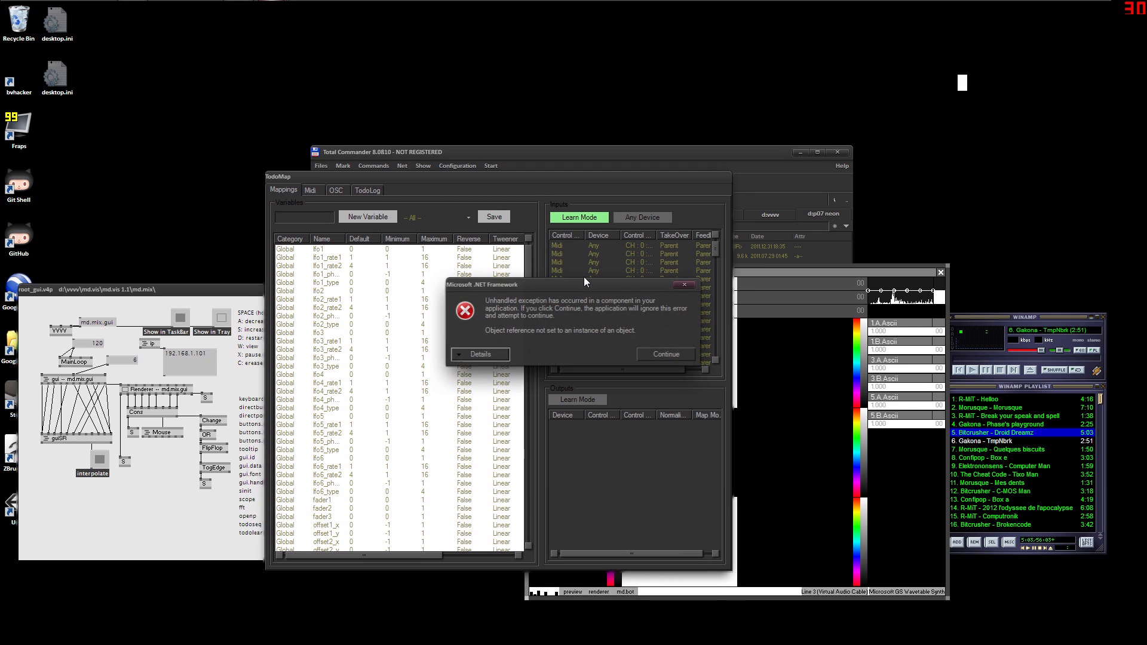
left_click(662, 351)
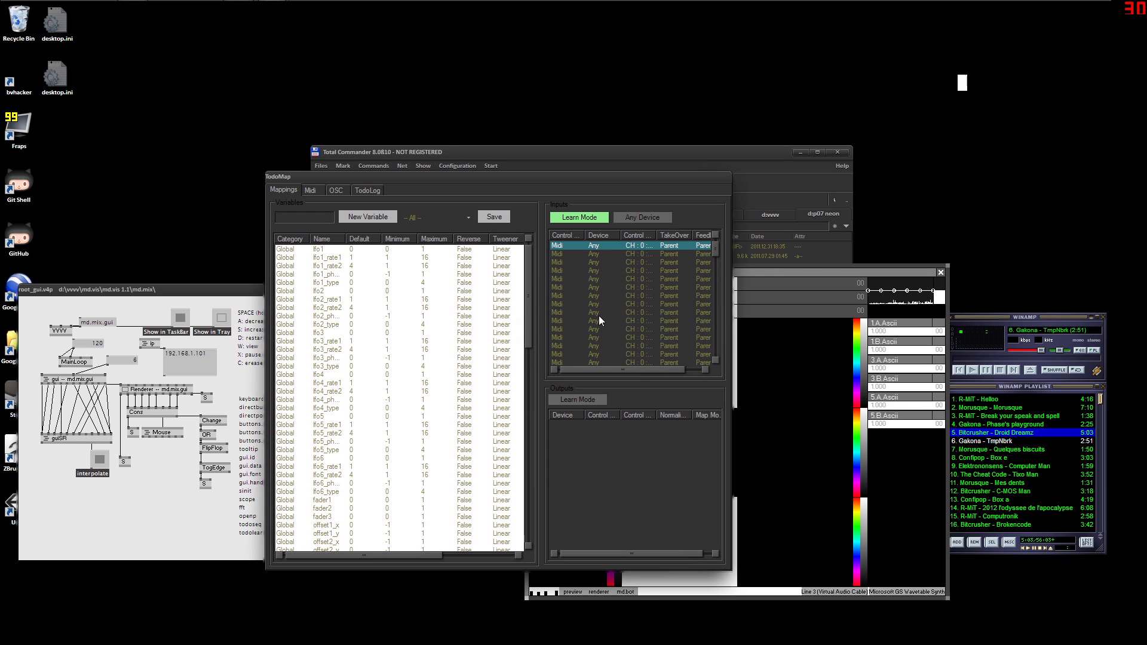
key("Delete")
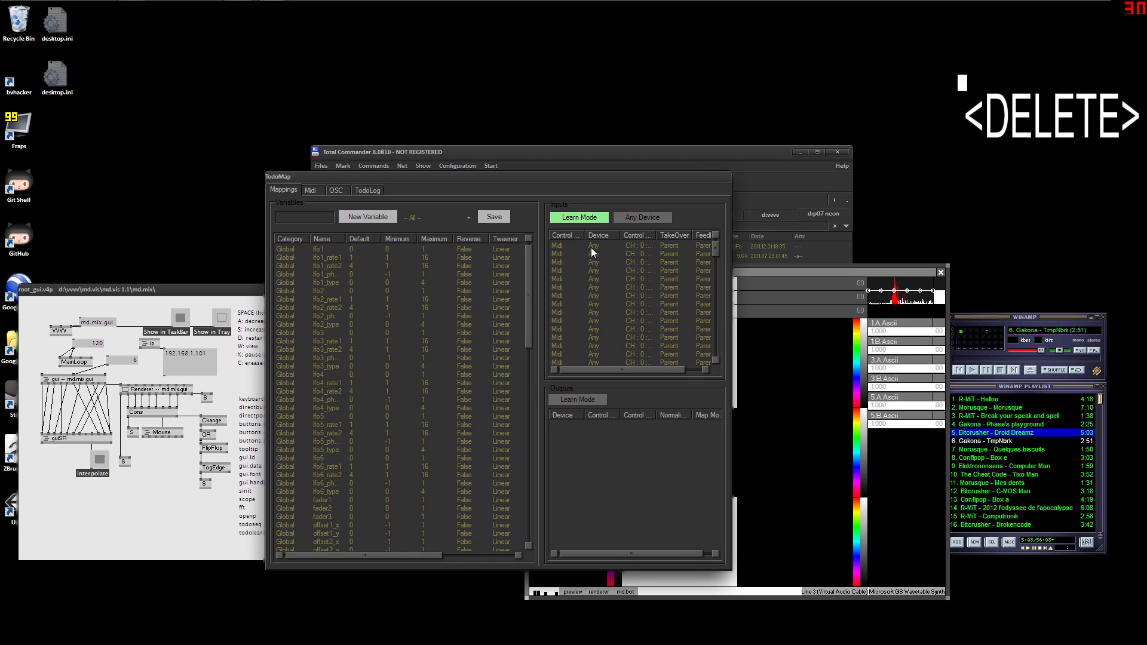
left_click(648, 351)
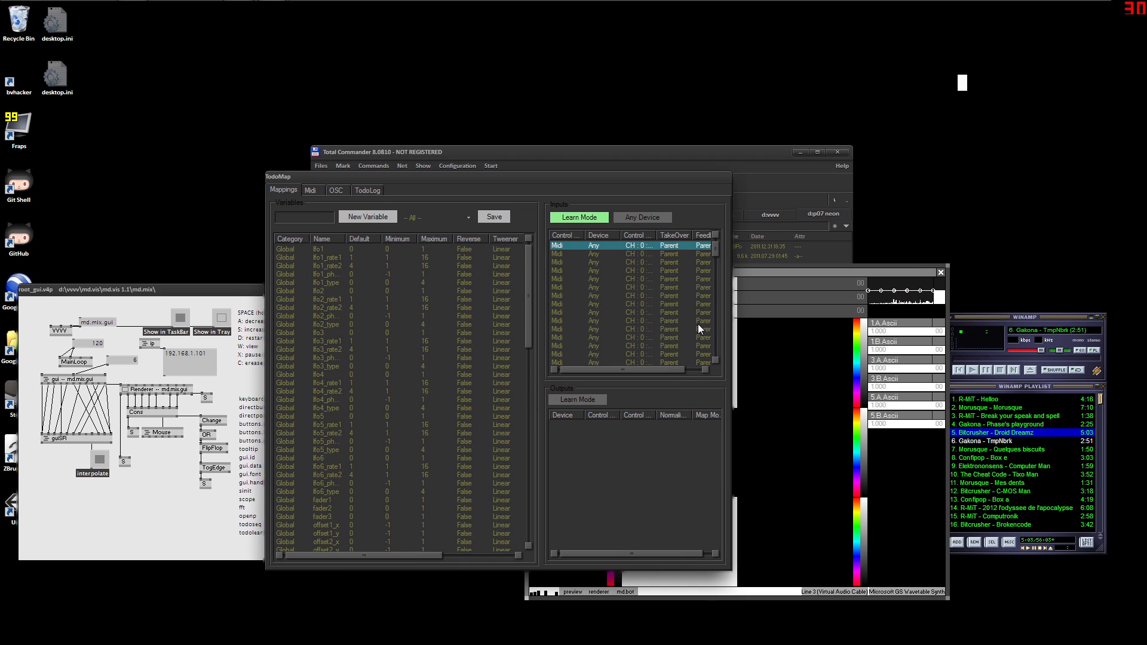
Close md.mix with its TodoMap window and move the Total Commander window lower on the desktop.
left_click(941, 272)
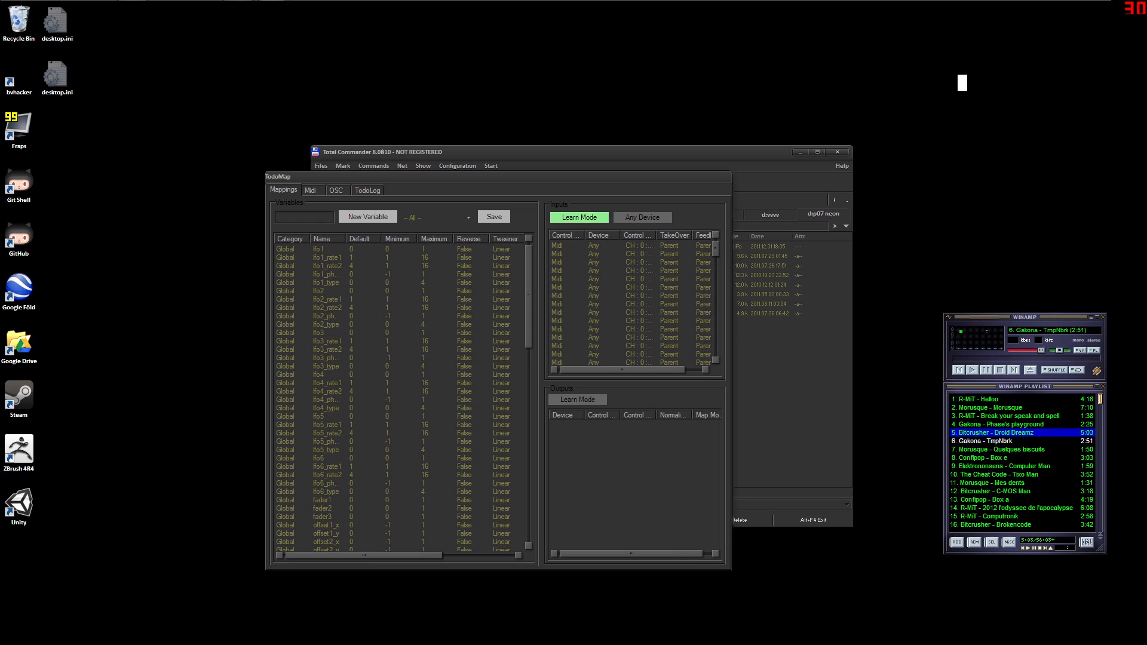
left_click(750, 364)
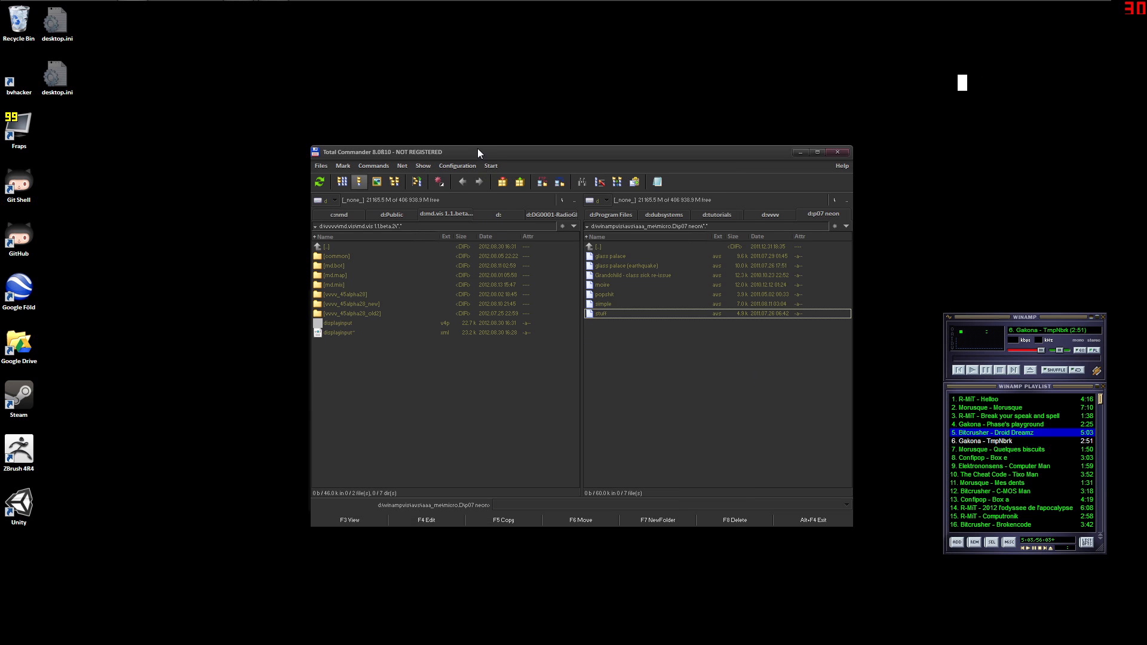
left_click_drag(478, 152, 373, 237)
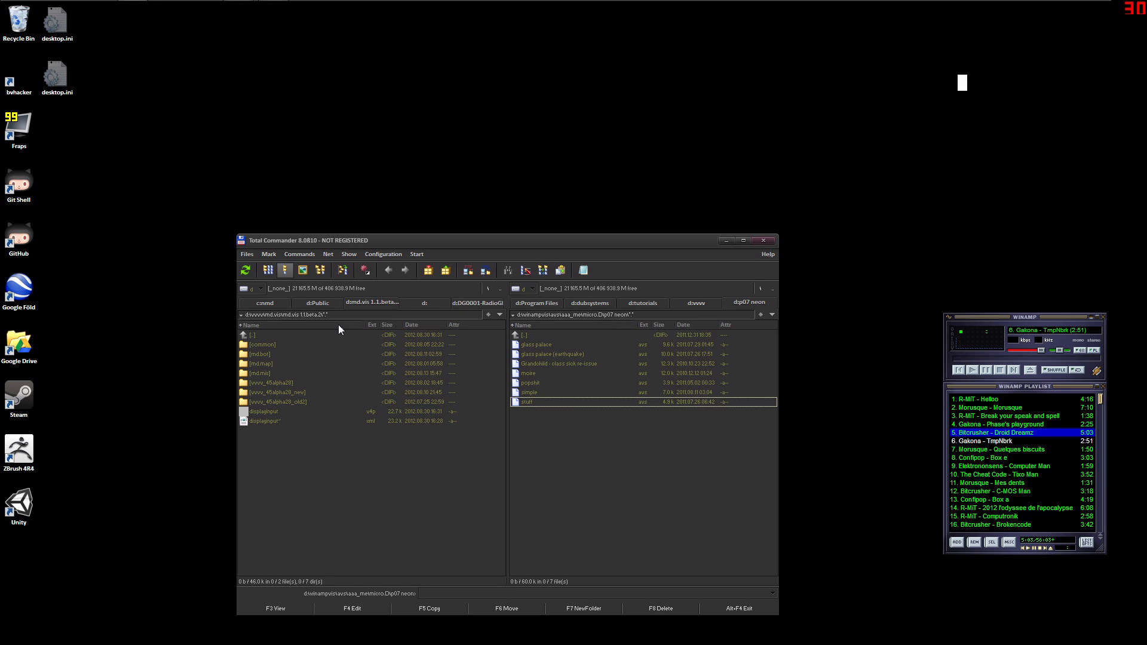
Go back to the md.mix folder inside md.vis 1.1 and run the _ui batch file.
key("BackSpace")
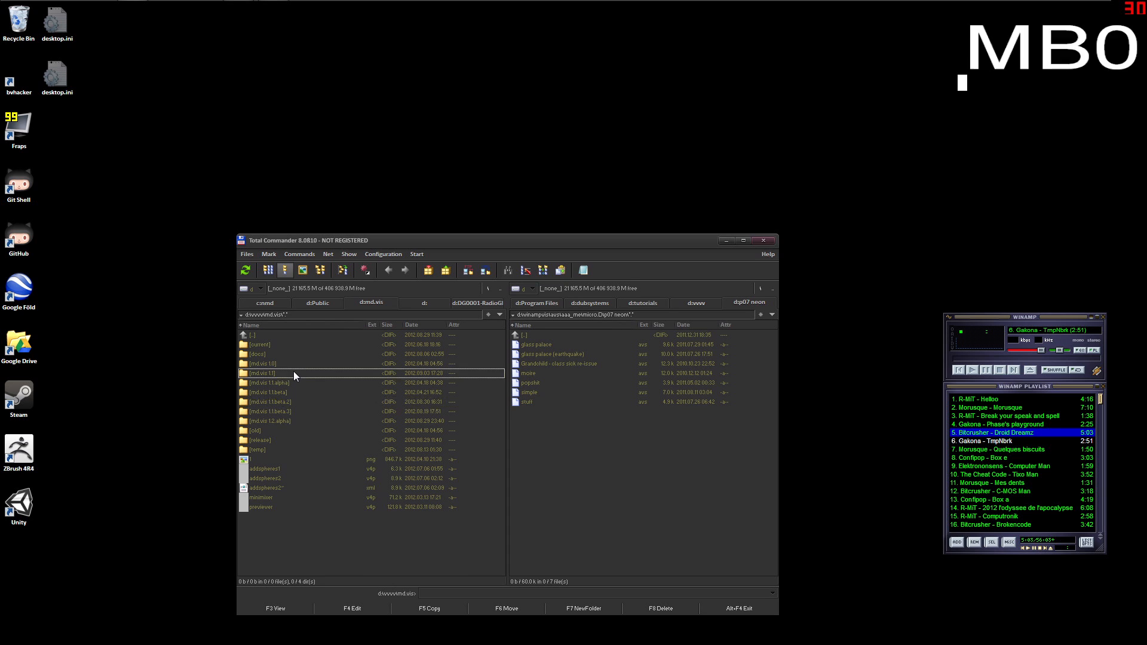
double_click(293, 372)
double_click(286, 367)
double_click(287, 334)
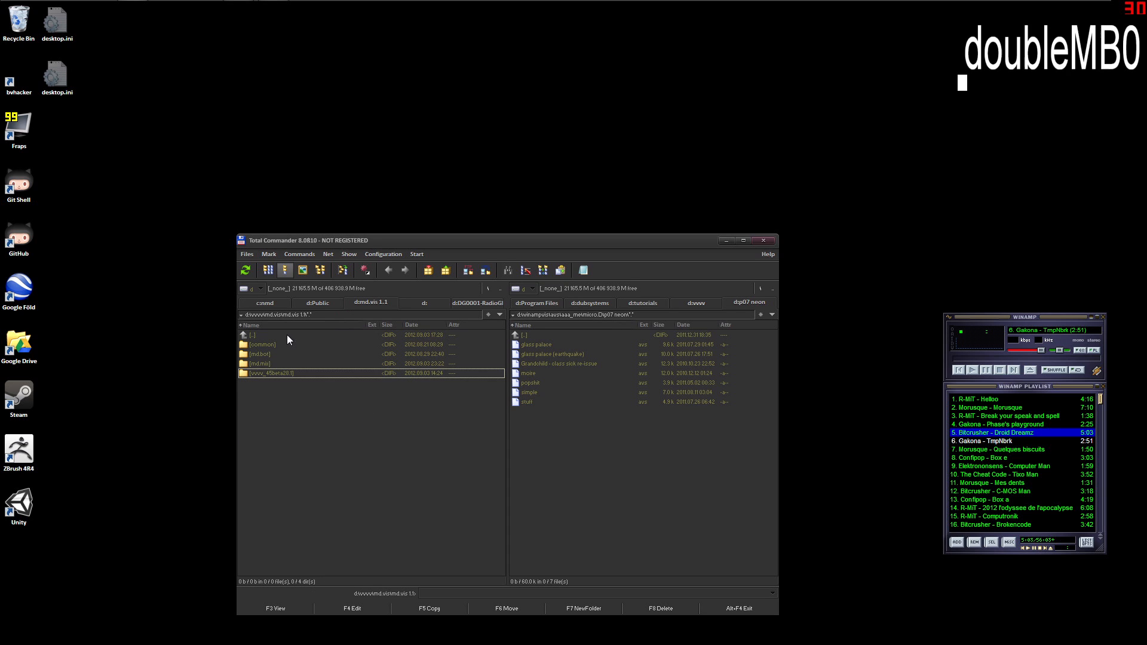
double_click(270, 363)
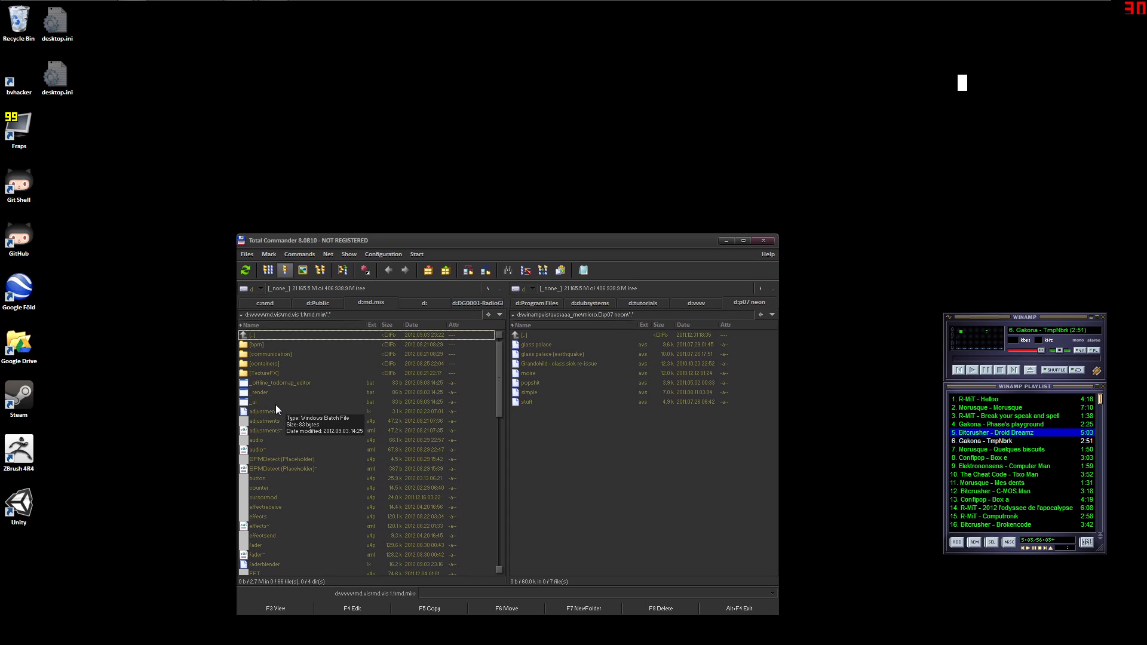
double_click(275, 404)
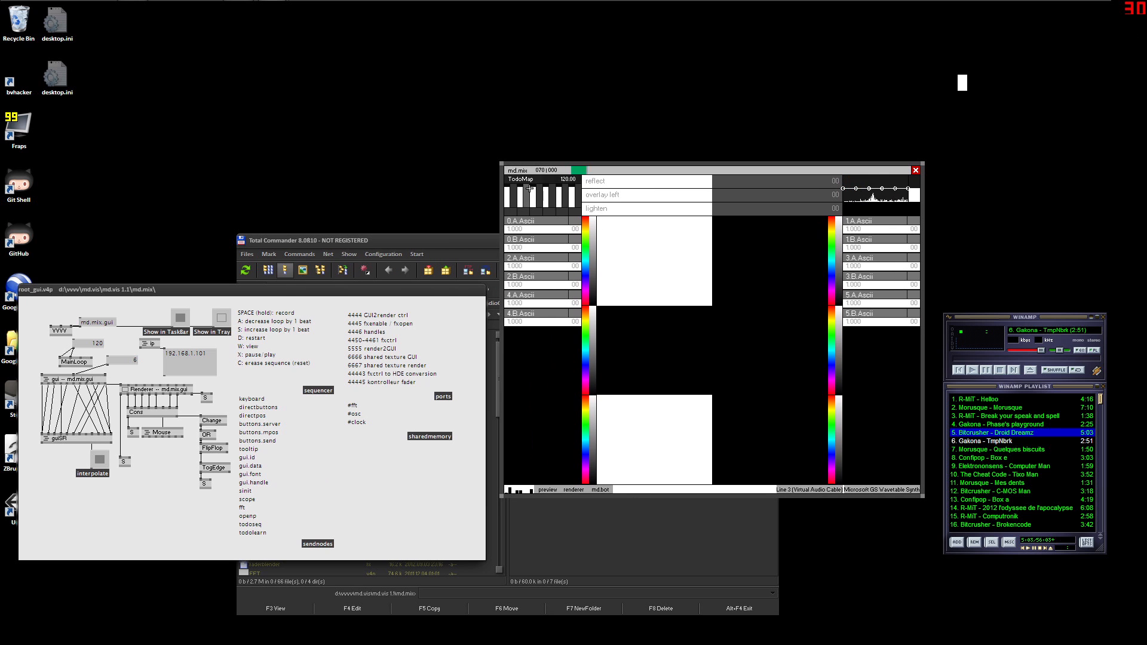
Open TodoMap, place it beside md.mix and select the fader3 variable through the lighten fader, dismissing the exception dialog.
left_click(529, 188)
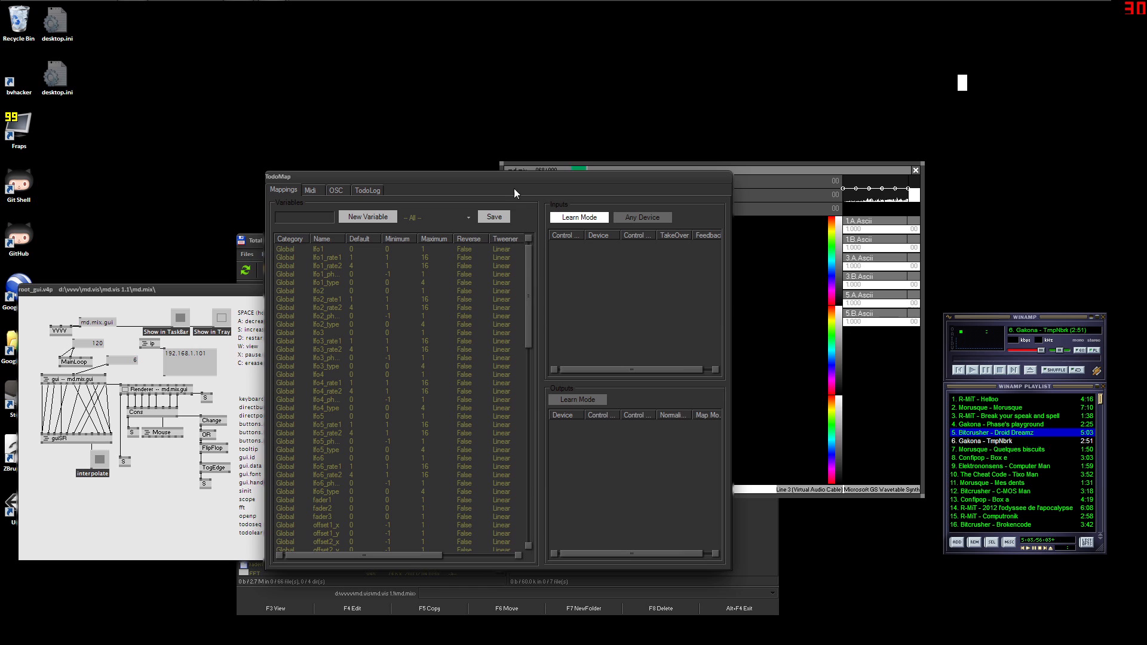
left_click_drag(513, 188, 288, 182)
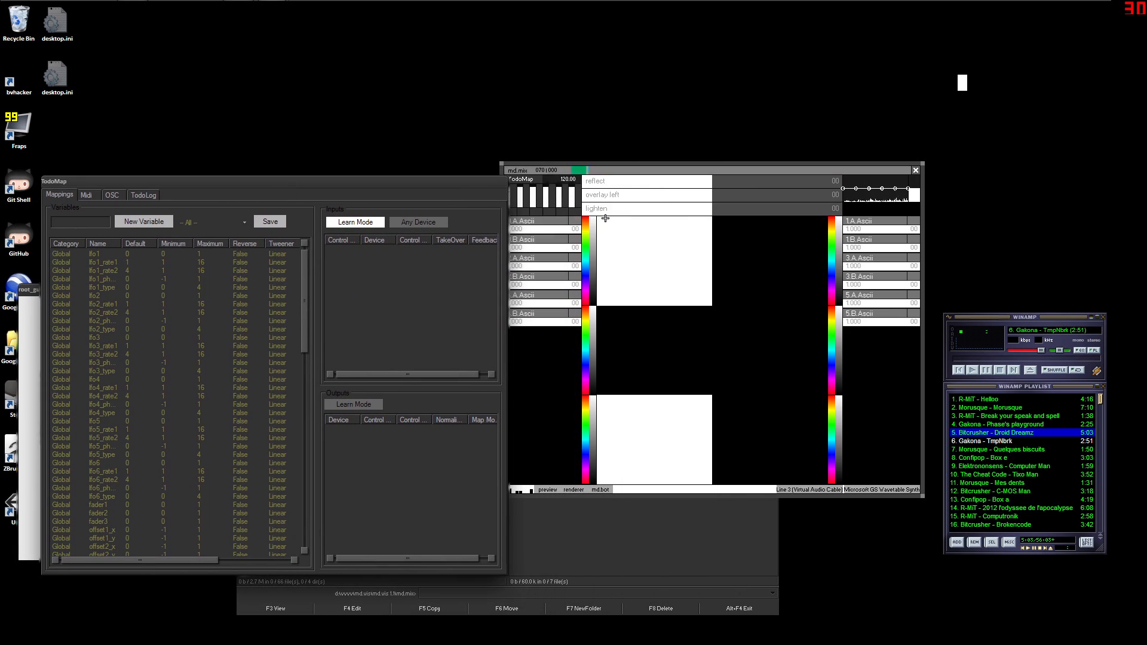
left_click(639, 214)
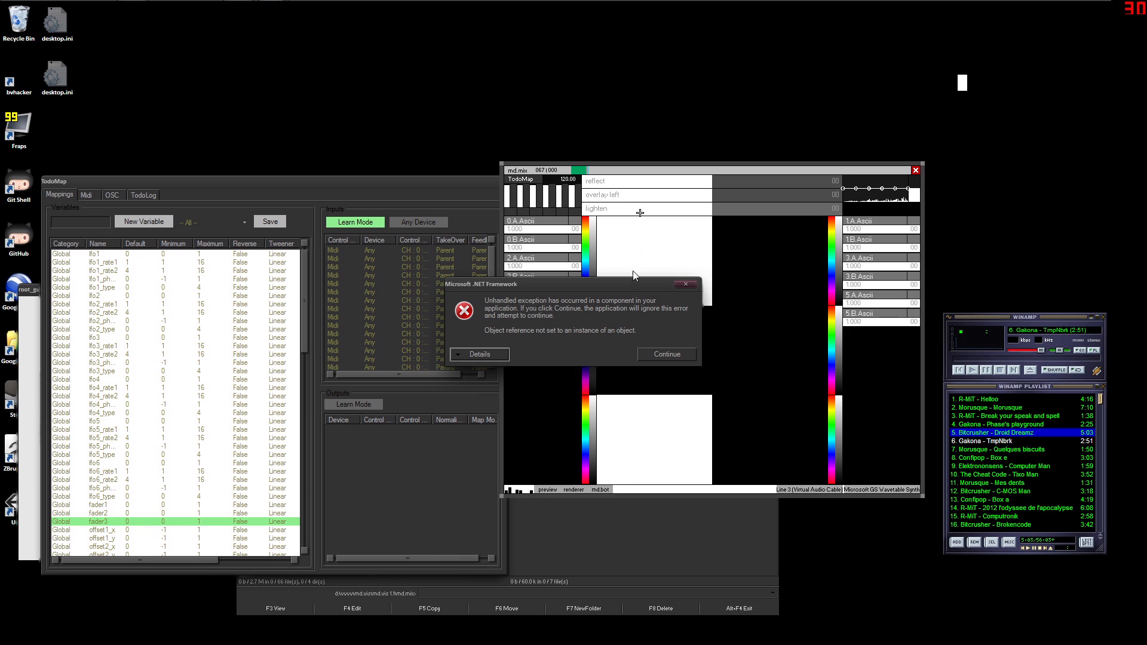
left_click(665, 355)
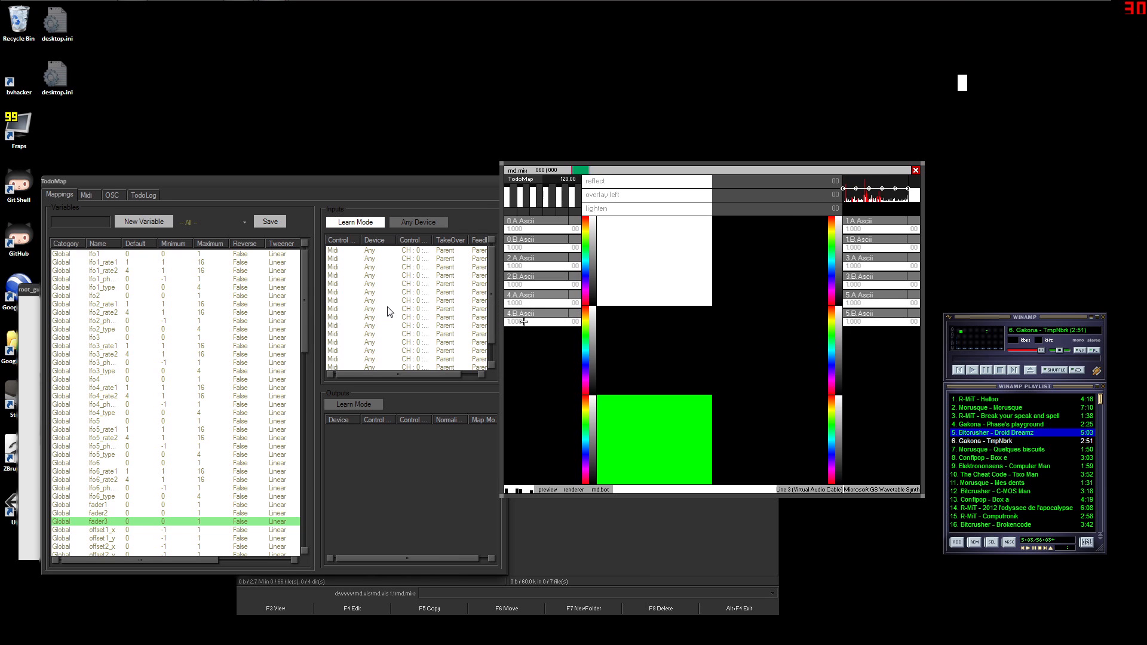
Try to delete the first MIDI input mapped to fader3 in TodoMap.
left_click(490, 284)
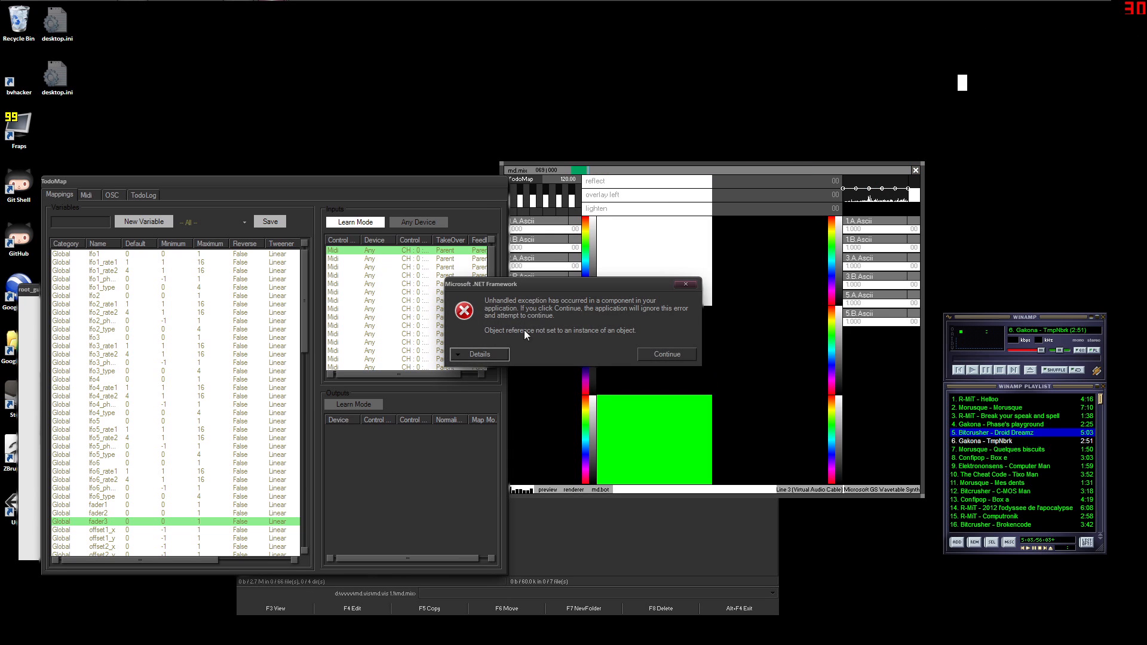
key("Return")
key("Delete")
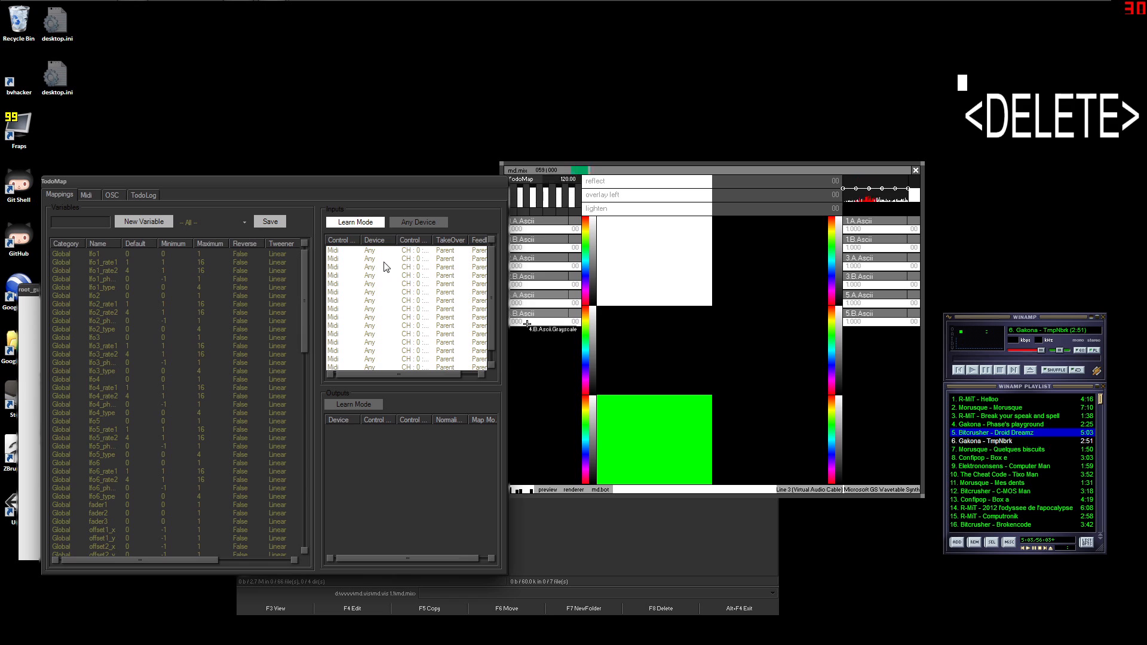
Dismiss the exception dialog and restart md.mix from the _ui batch file.
left_click(395, 289)
left_click(667, 355)
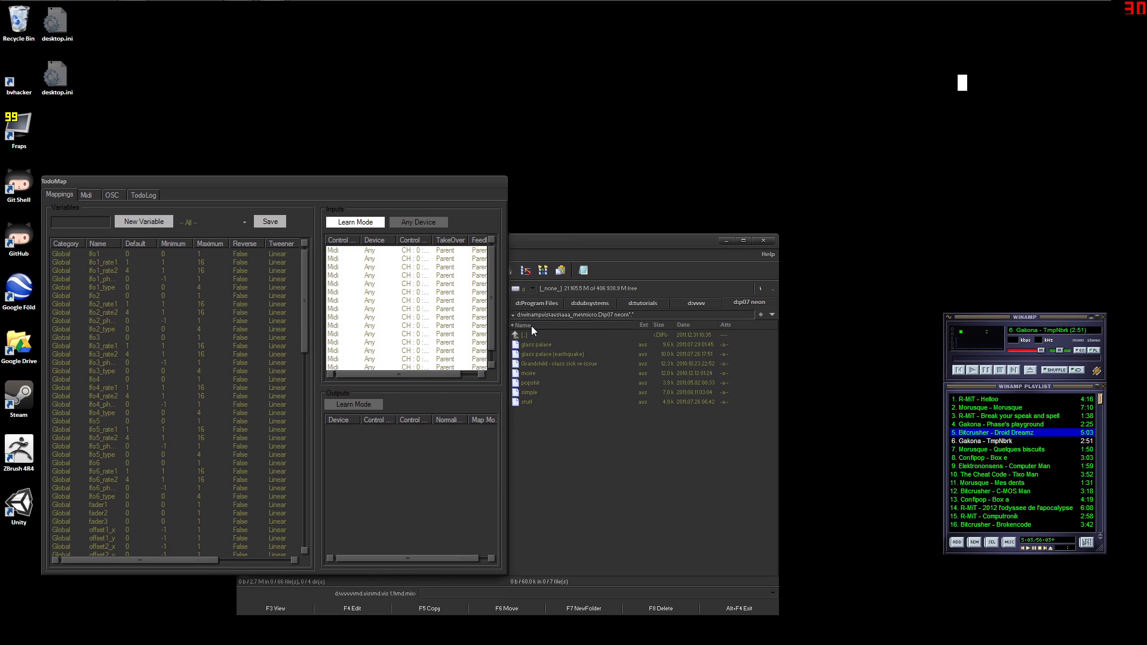
double_click(256, 402)
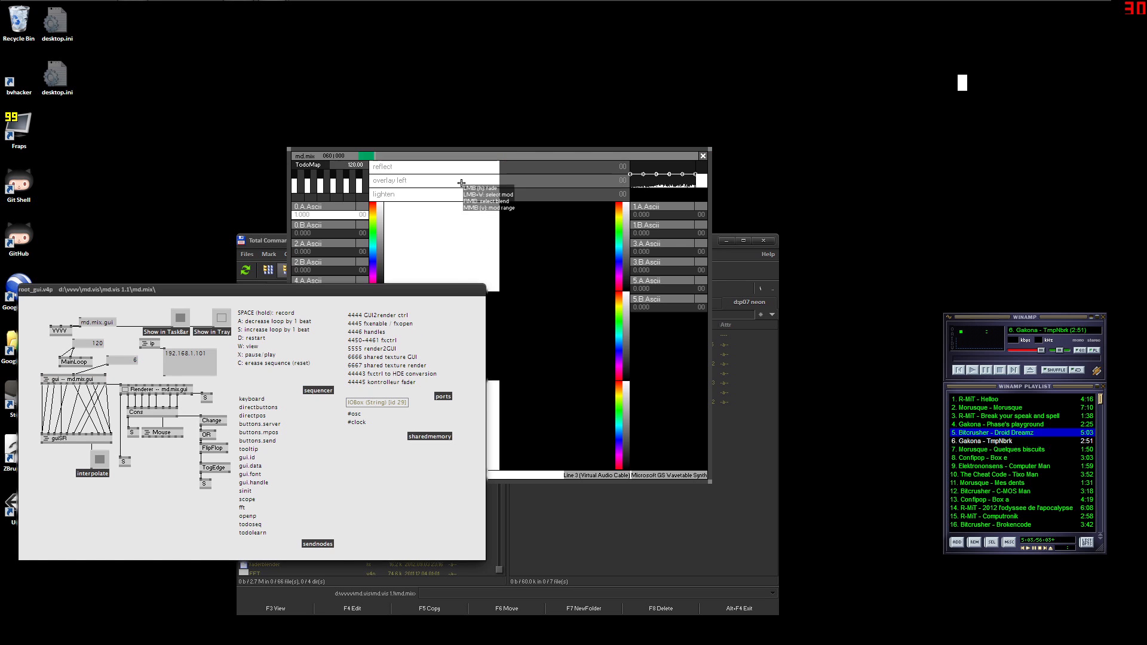
Move md.mix aside, open TodoMap next to it and select the fader1 variable.
left_click(460, 157)
left_click_drag(459, 158, 679, 187)
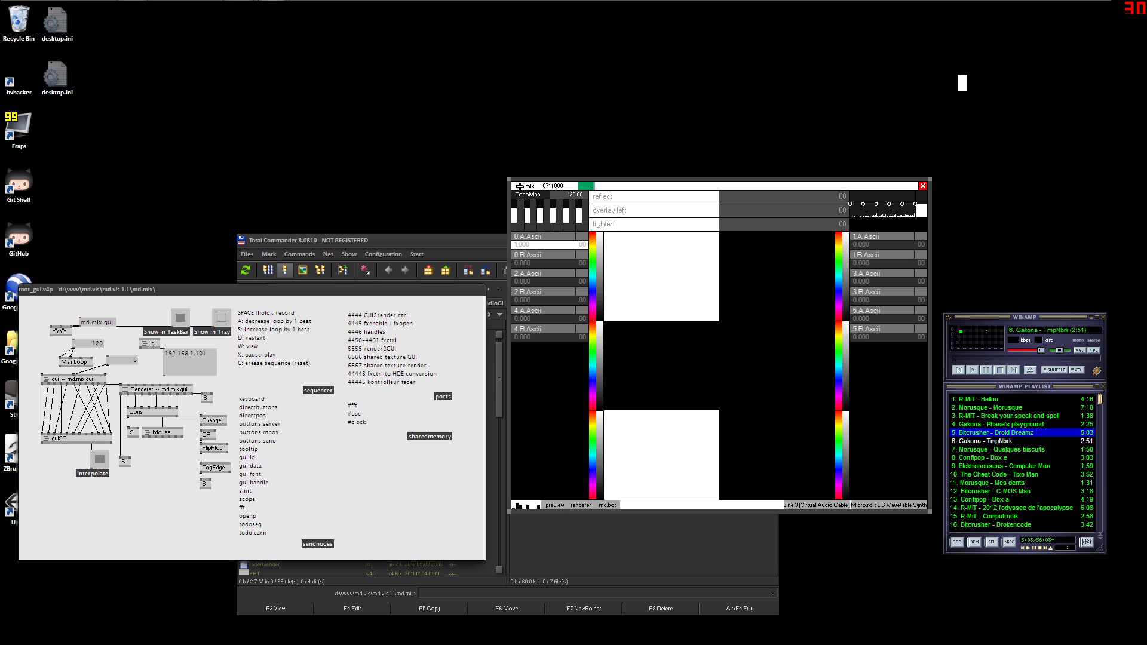
left_click(528, 197)
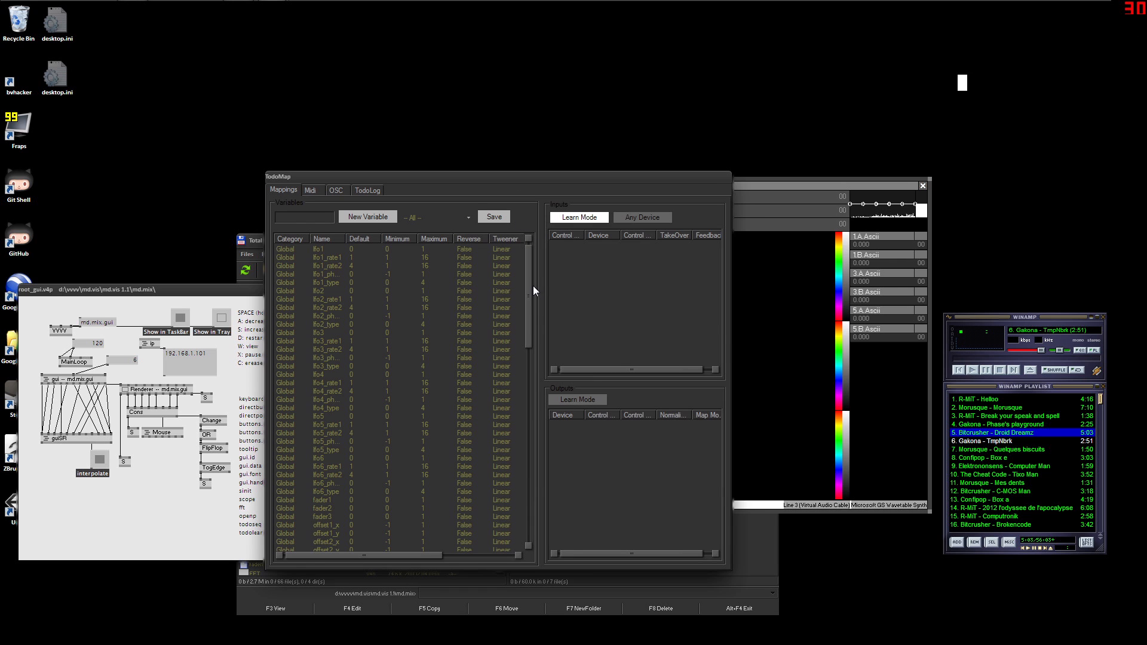
scroll(530, 286, "down", 3)
left_click(352, 427)
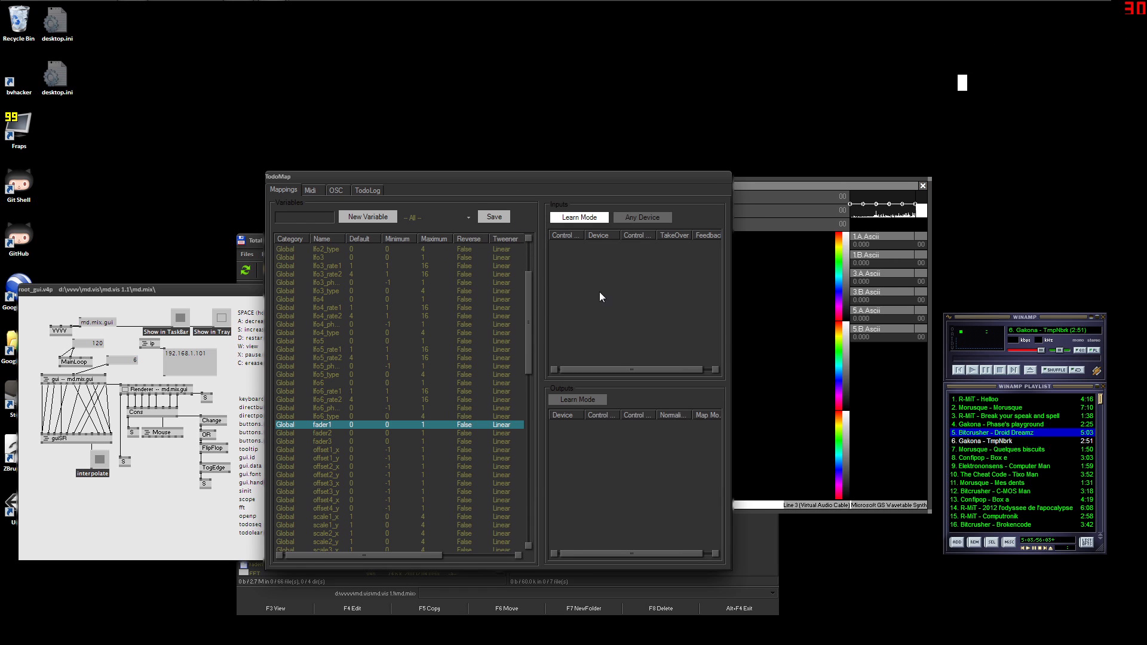
scroll(600, 291, "down", 1)
left_click_drag(555, 183, 387, 202)
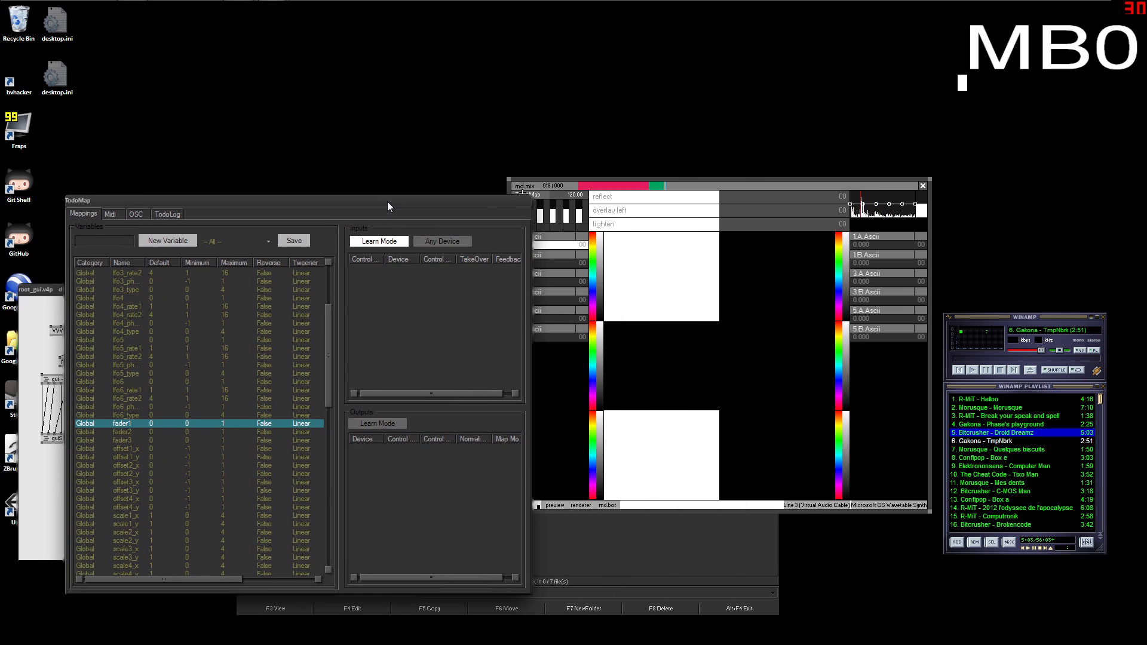
Try out a MIDI input mapping on fader1 with Learn Mode and discard it.
left_click(379, 243)
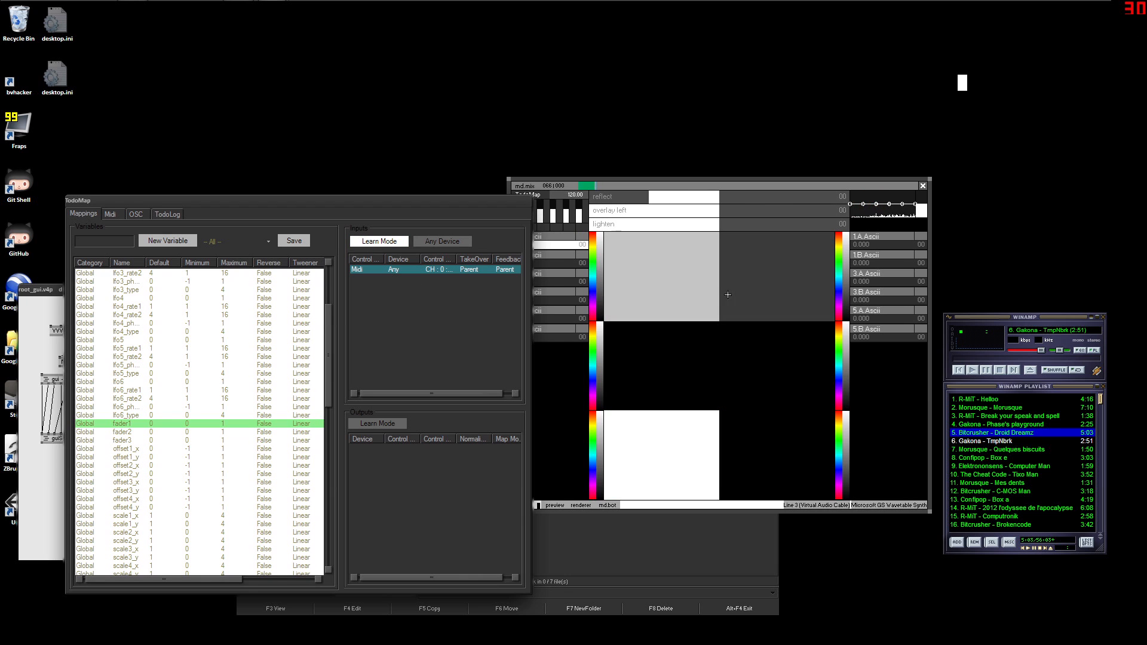
left_click(727, 294)
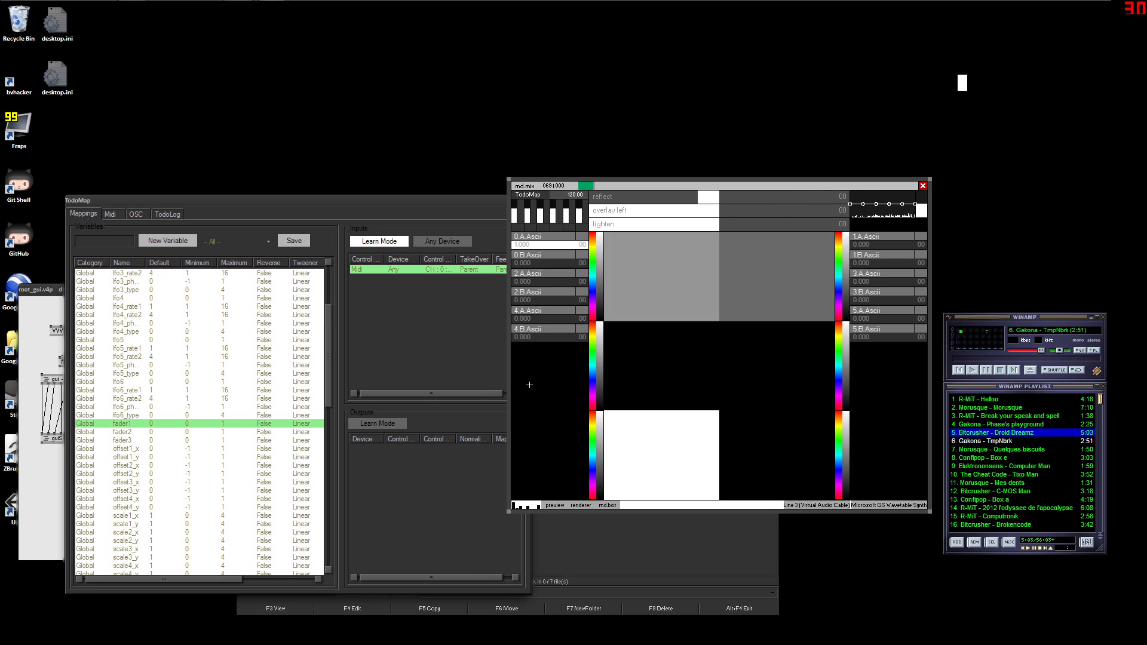
left_click(105, 432)
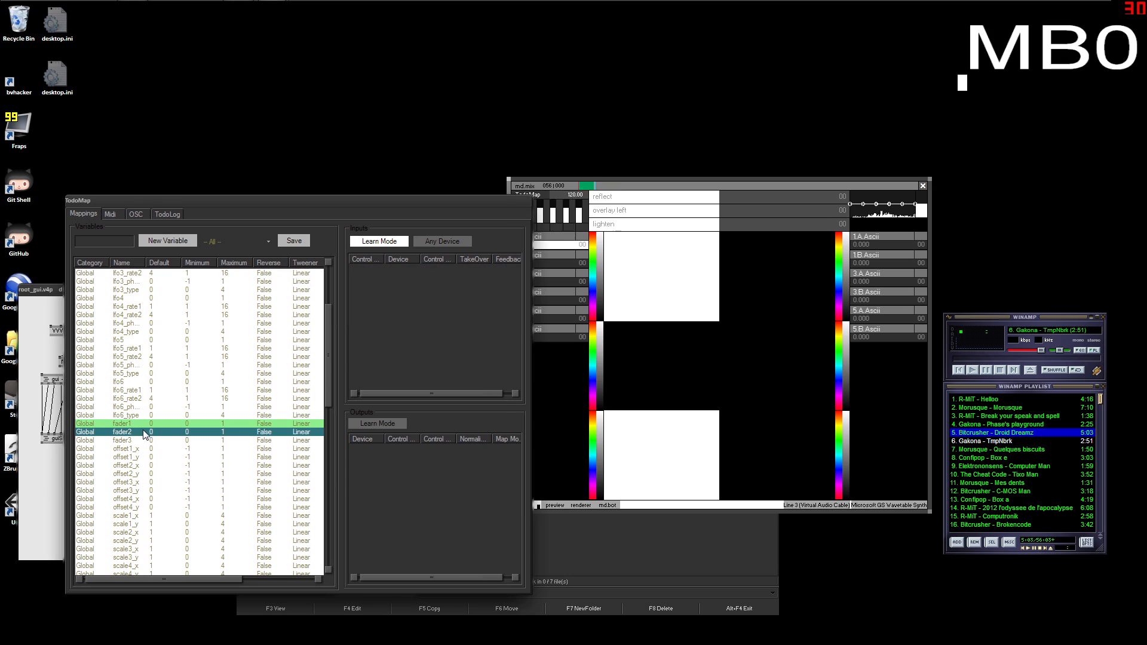
left_click(437, 289)
key("Delete")
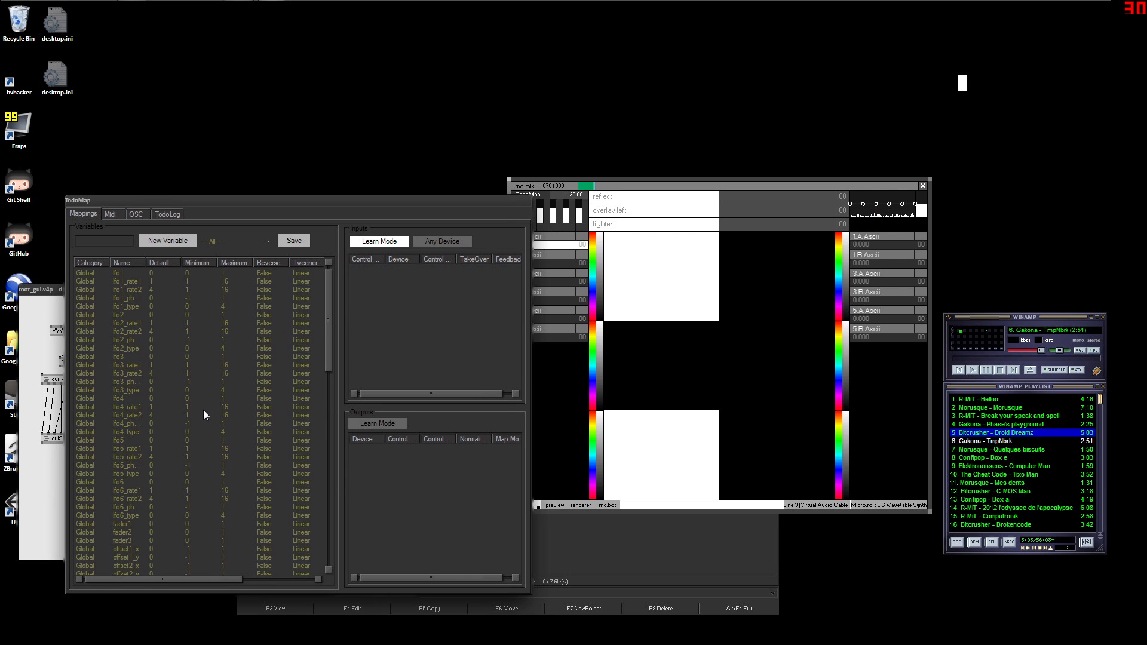
Map a MIDI input to each of fader1, fader2 and fader3 with Learn Mode and turn learning off.
double_click(127, 524)
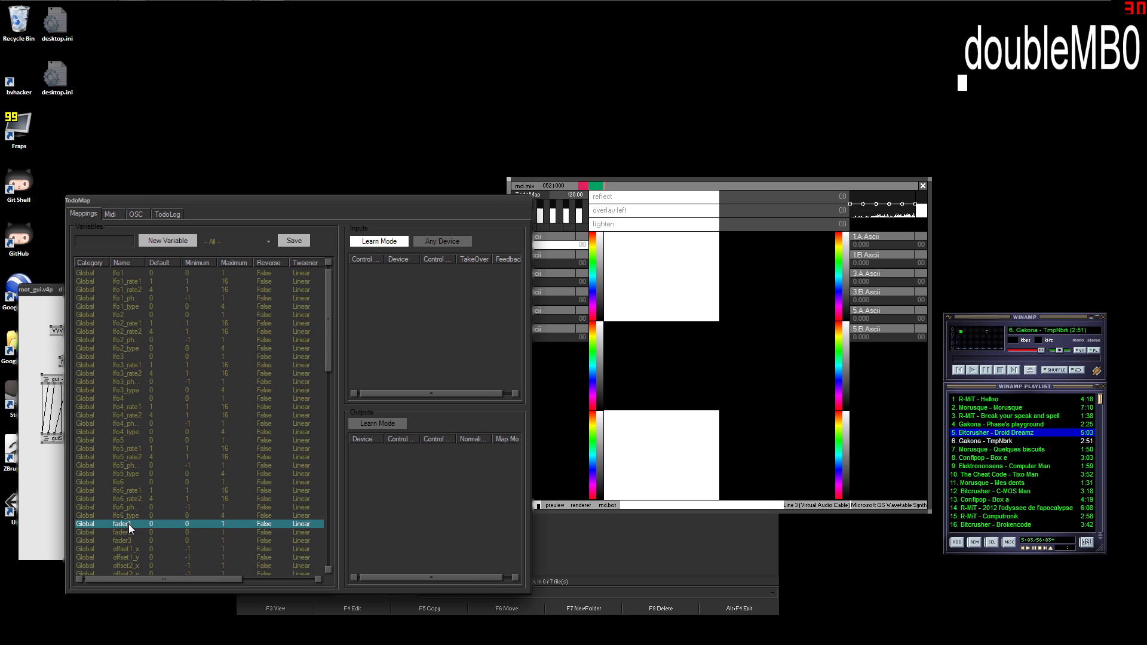
left_click(393, 244)
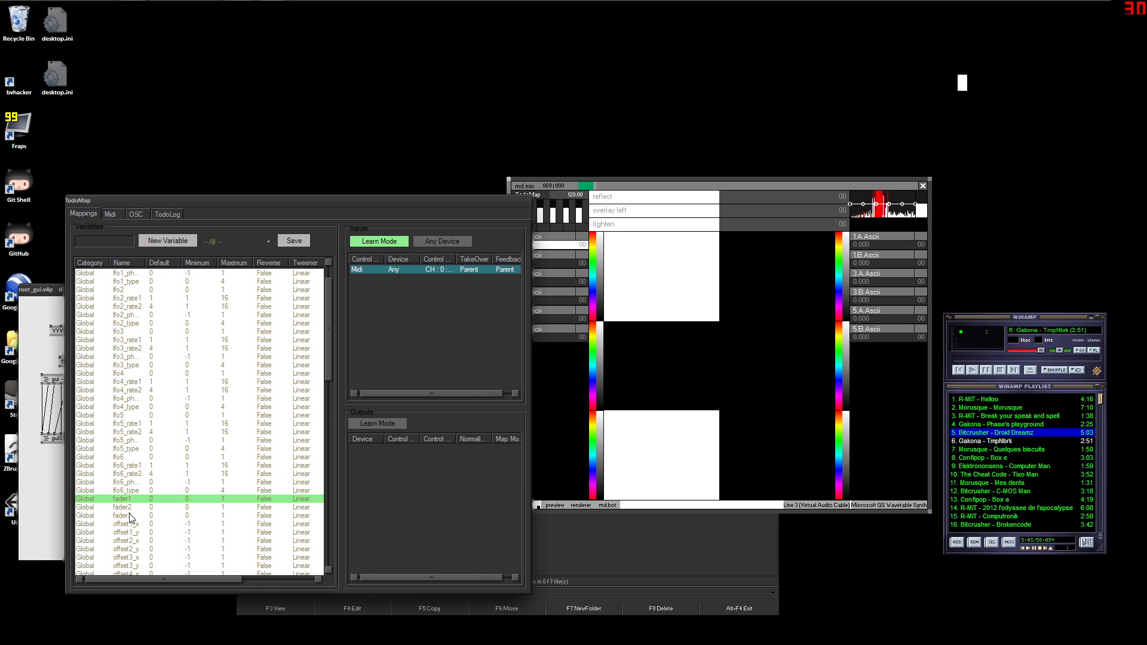
left_click(203, 508)
left_click(399, 242)
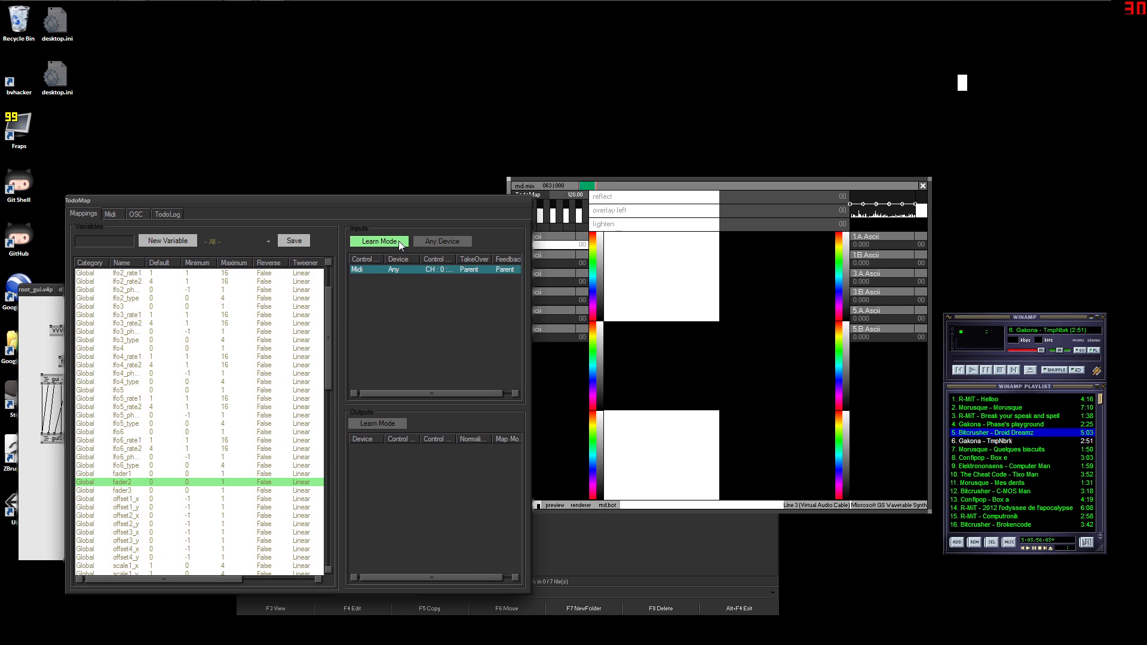
left_click(141, 493)
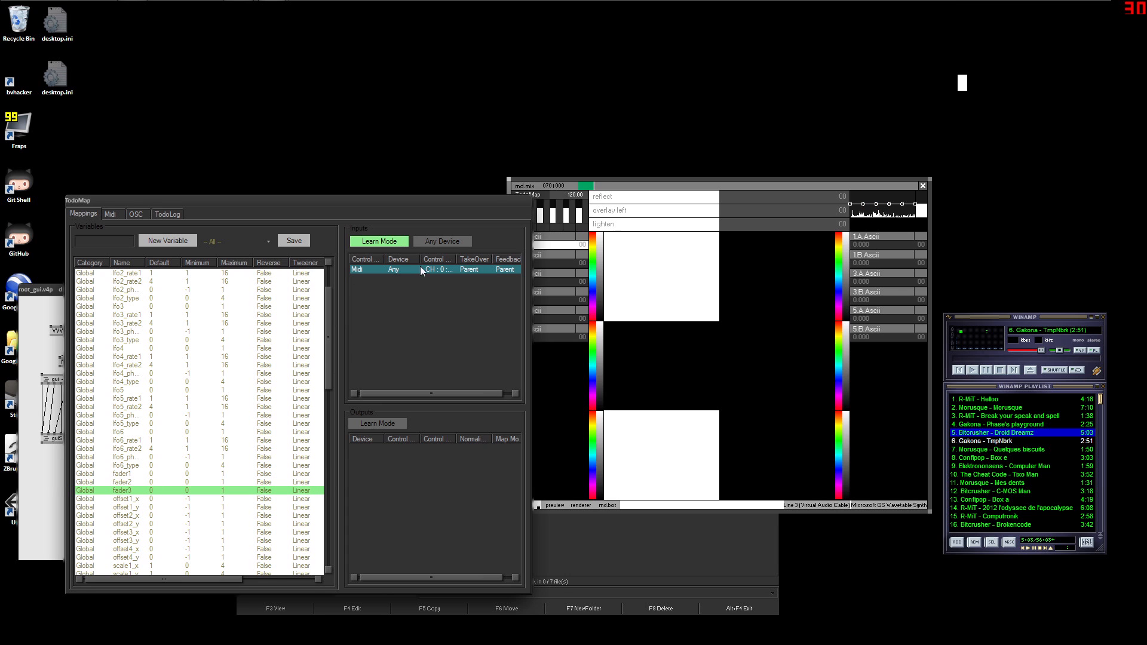
left_click(378, 241)
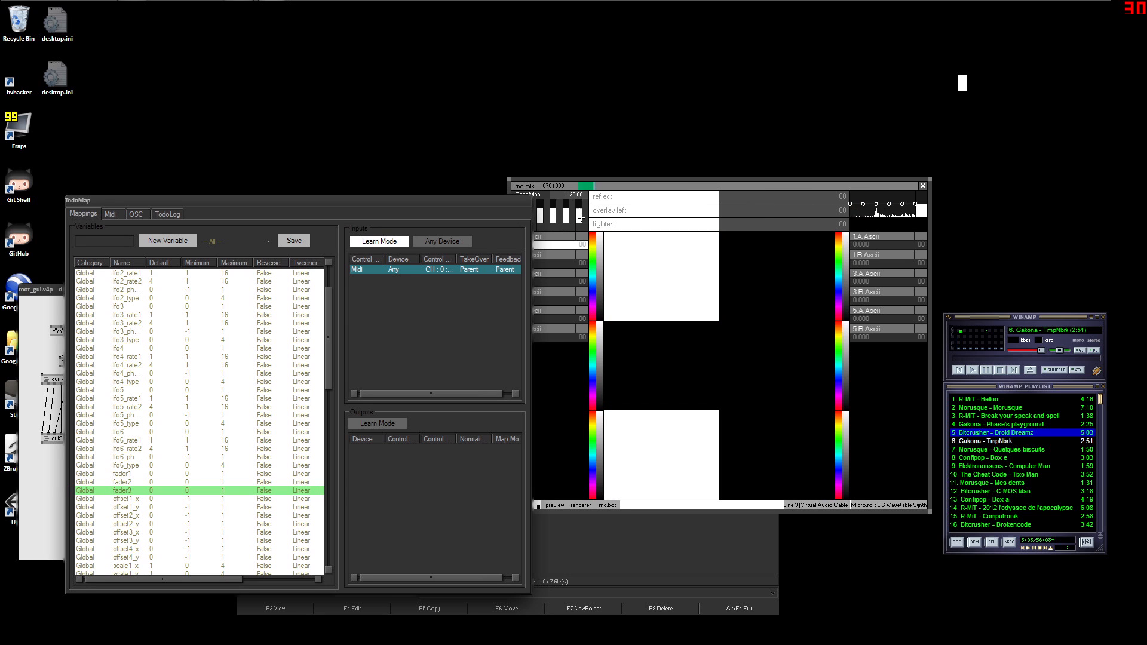
Rearrange the md.mix and Total Commander windows so that md.mix sits in front, partly over TodoMap.
left_click_drag(581, 217, 664, 228)
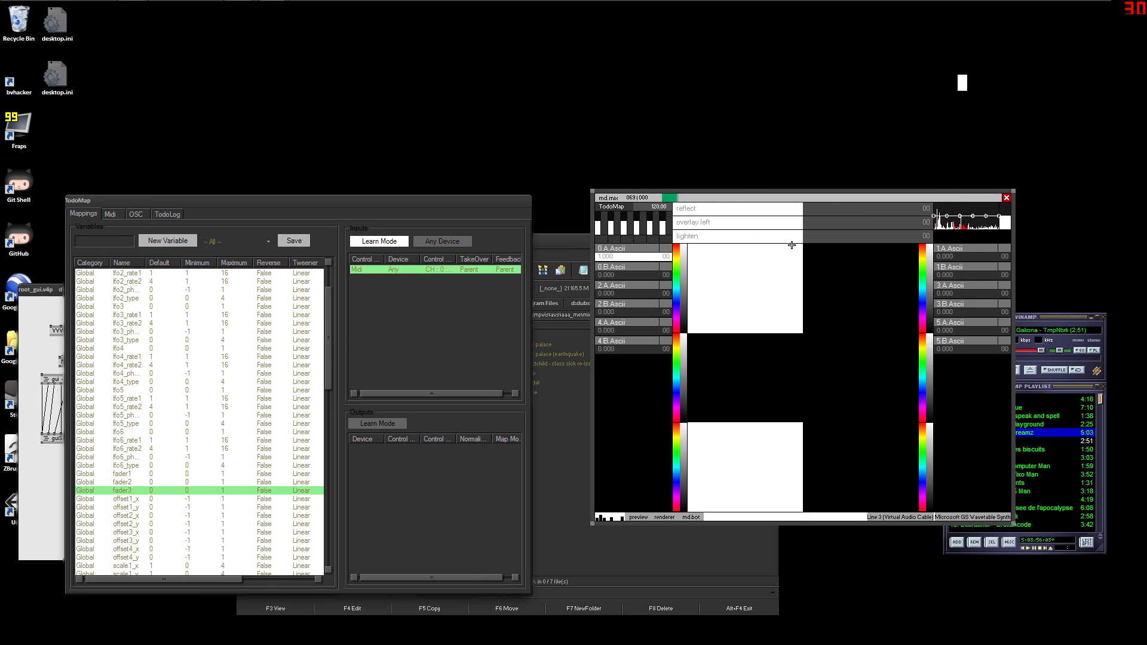
left_click_drag(796, 197, 627, 244)
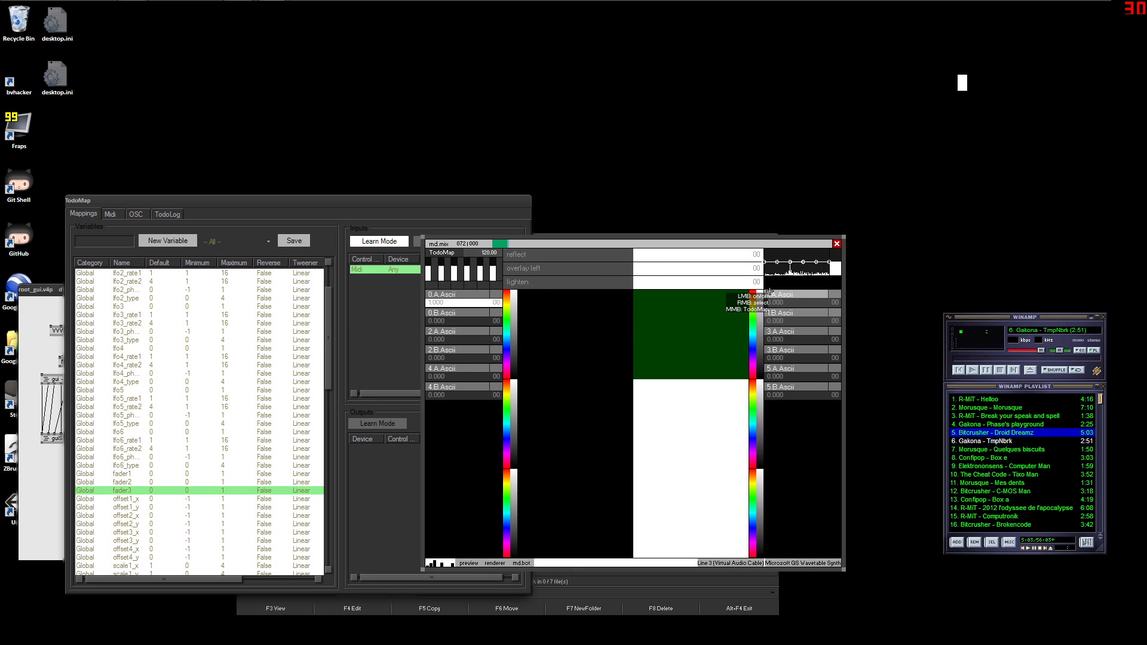
left_click_drag(787, 246, 658, 264)
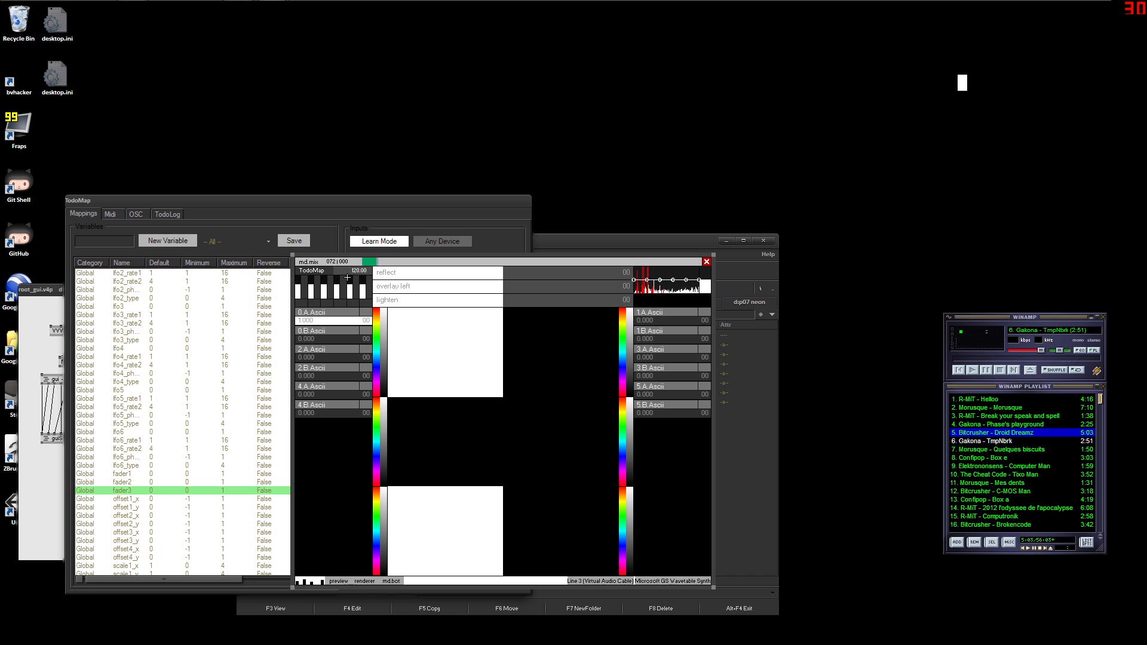
left_click(561, 243)
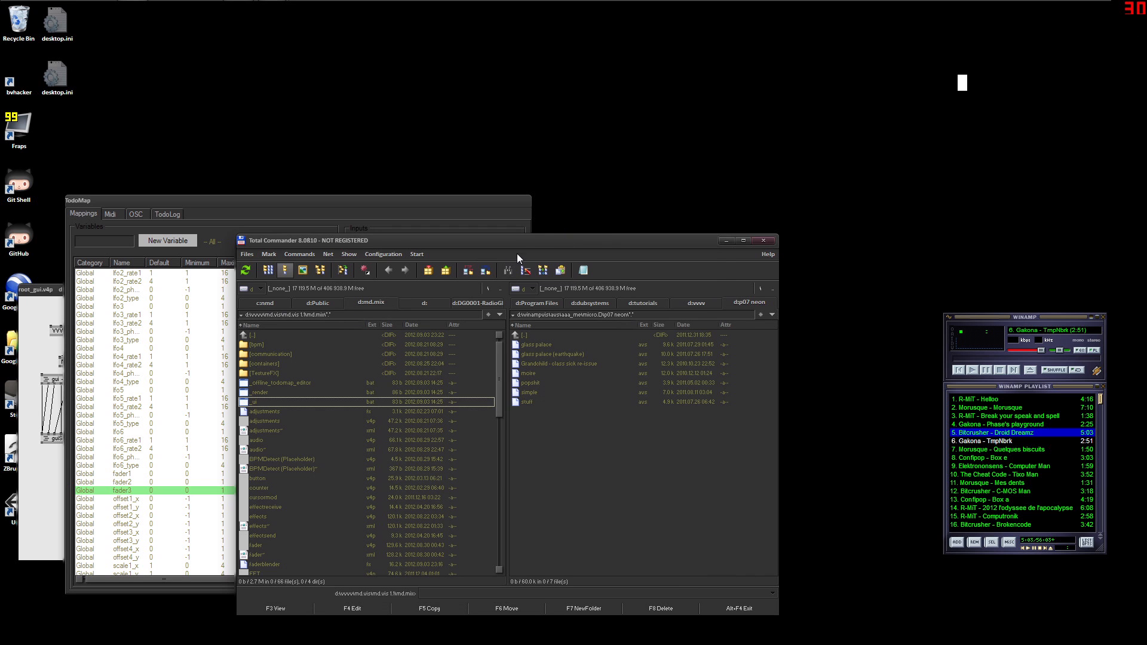
left_click_drag(517, 253, 609, 231)
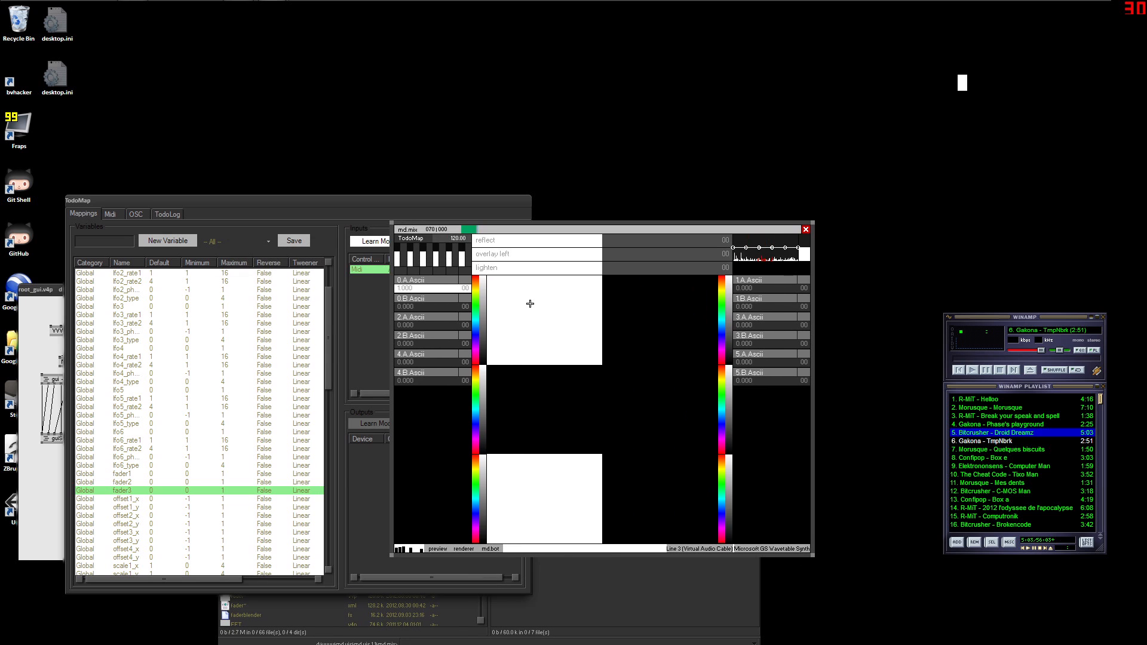